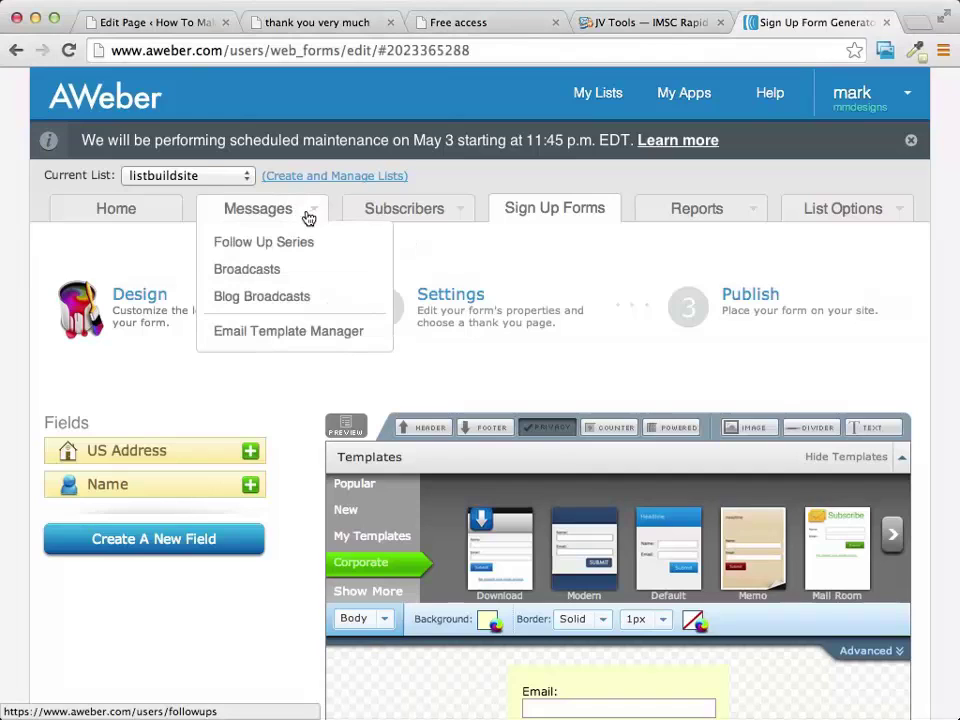
# - Open the listbuildsite list's Follow Up Series and create its first follow up with the Drag & Drop Email Builder
pyautogui.click(268, 249)
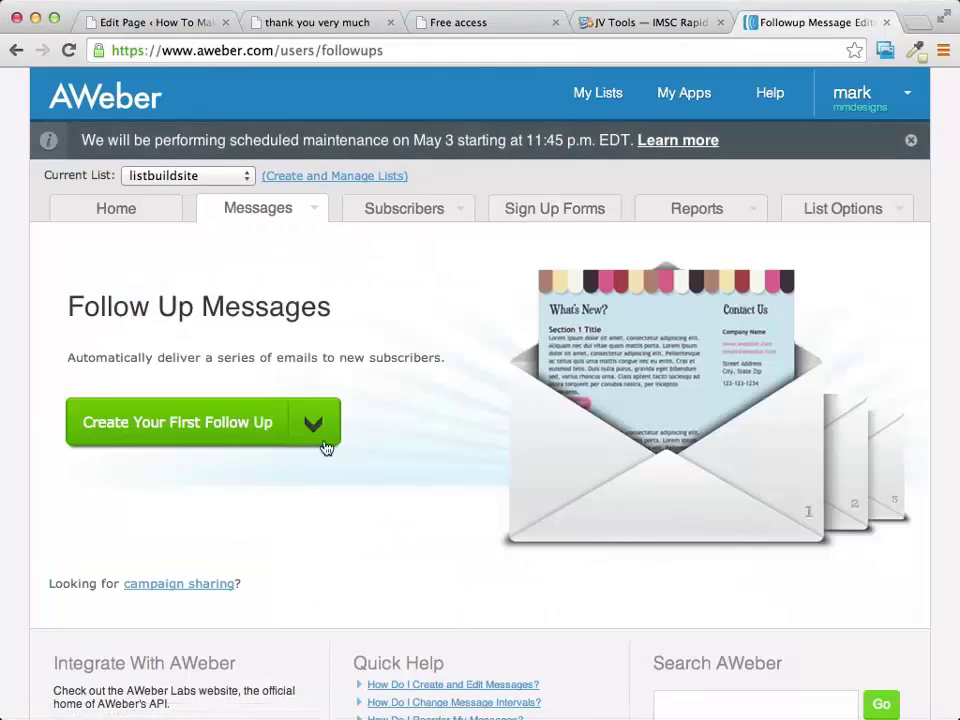
pyautogui.click(313, 423)
pyautogui.click(315, 423)
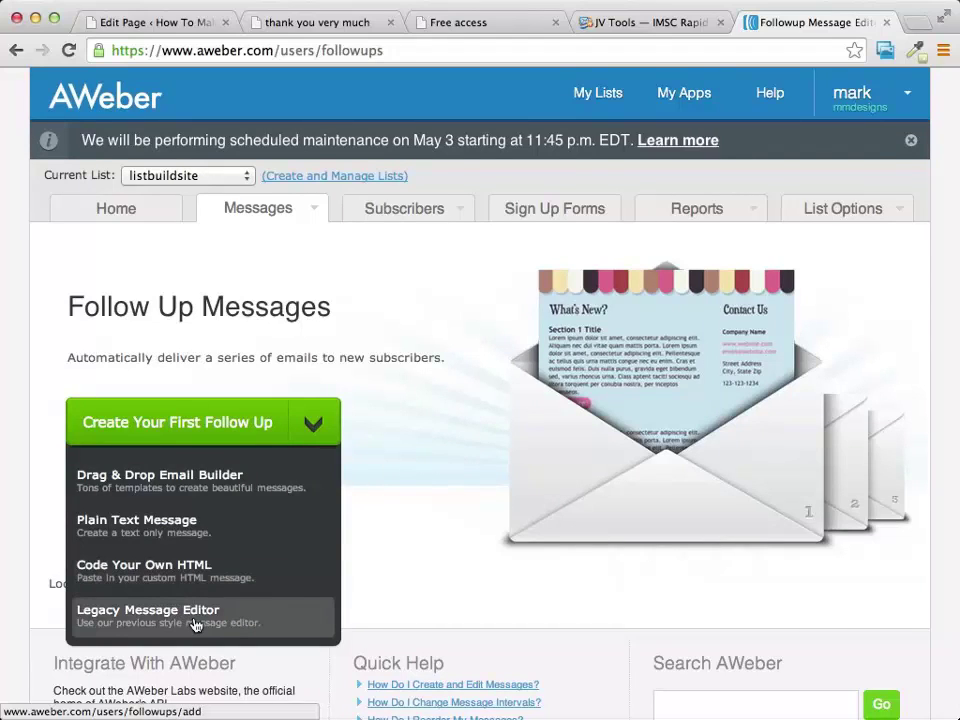
pyautogui.click(381, 476)
pyautogui.click(313, 424)
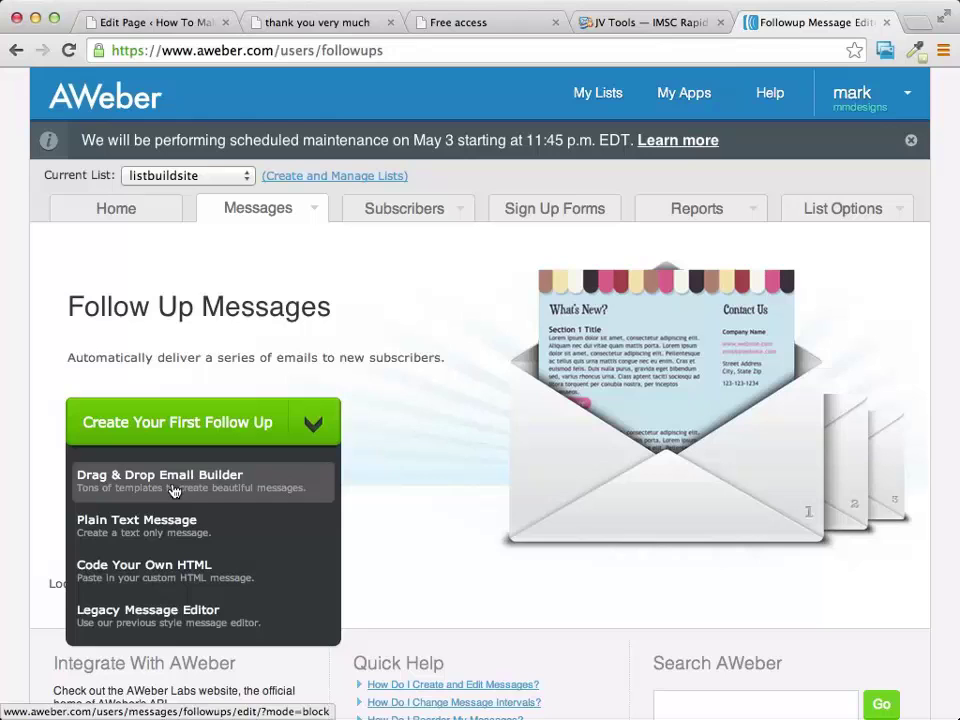
pyautogui.click(201, 488)
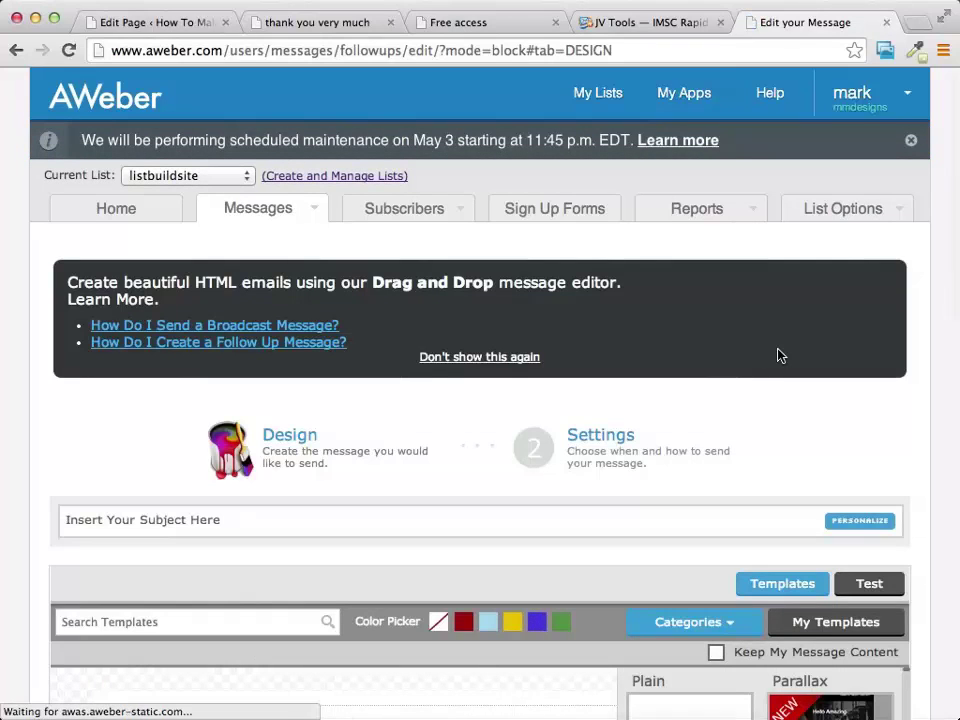
# - Set the message subject to "Thank you for signing up, here is your download"
pyautogui.scroll(-3, 662, 322)
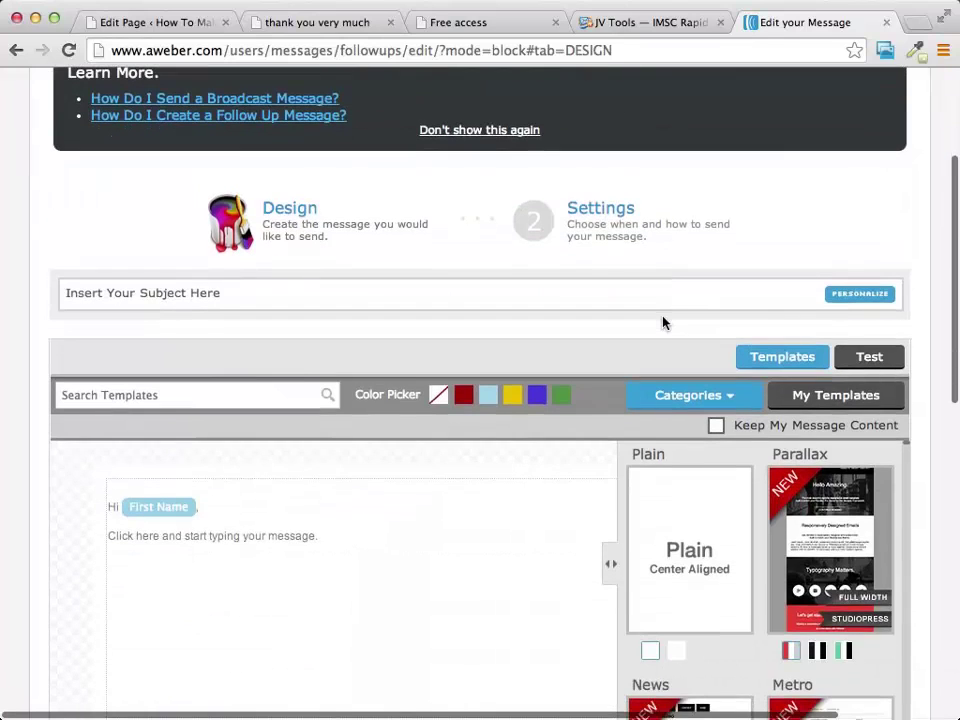
pyautogui.scroll(-1, 662, 322)
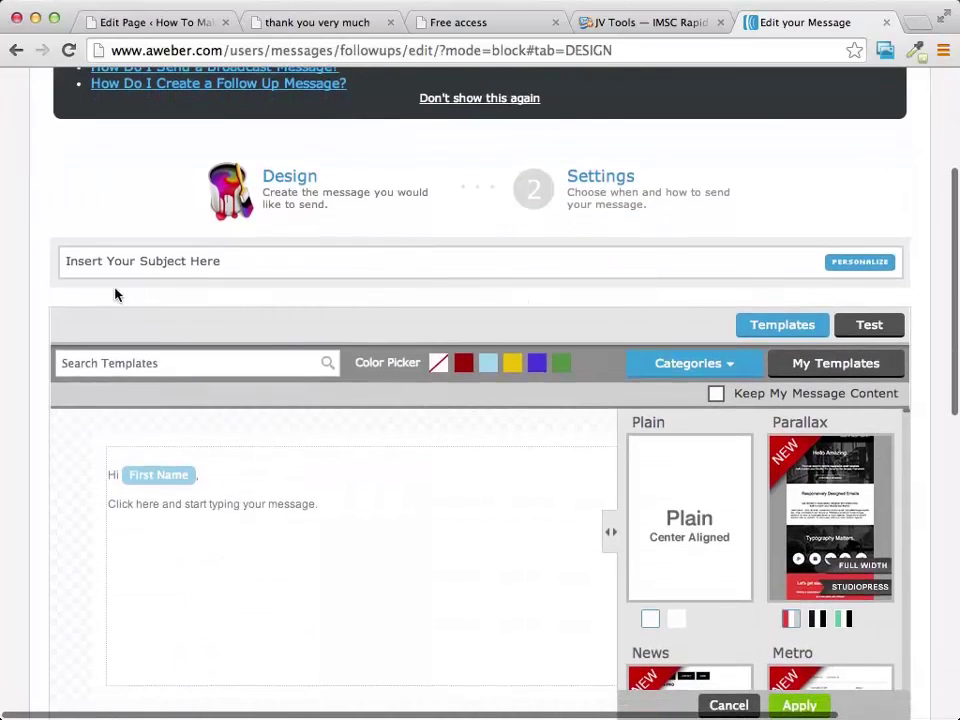
pyautogui.click(201, 261)
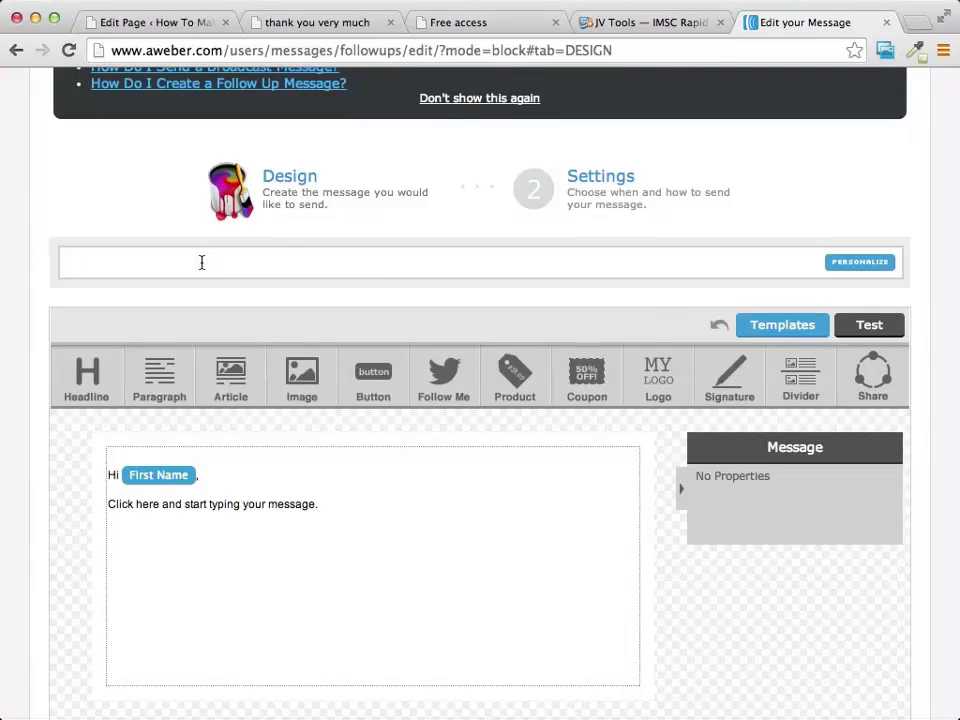
pyautogui.write('Thank you for ')
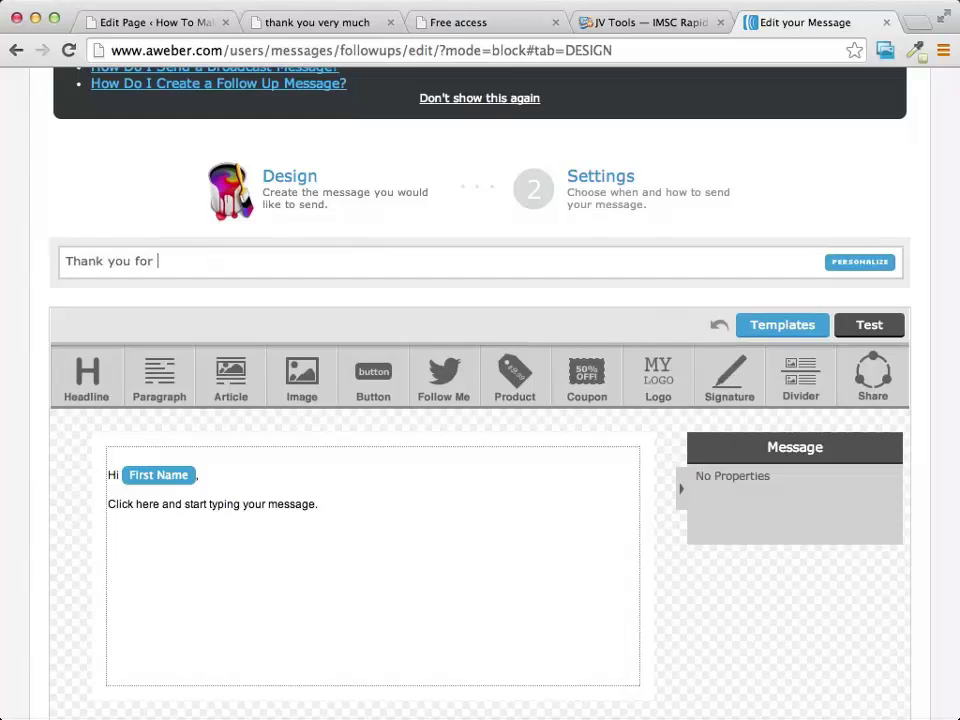
pyautogui.write('signing up')
pyautogui.write(', here is ')
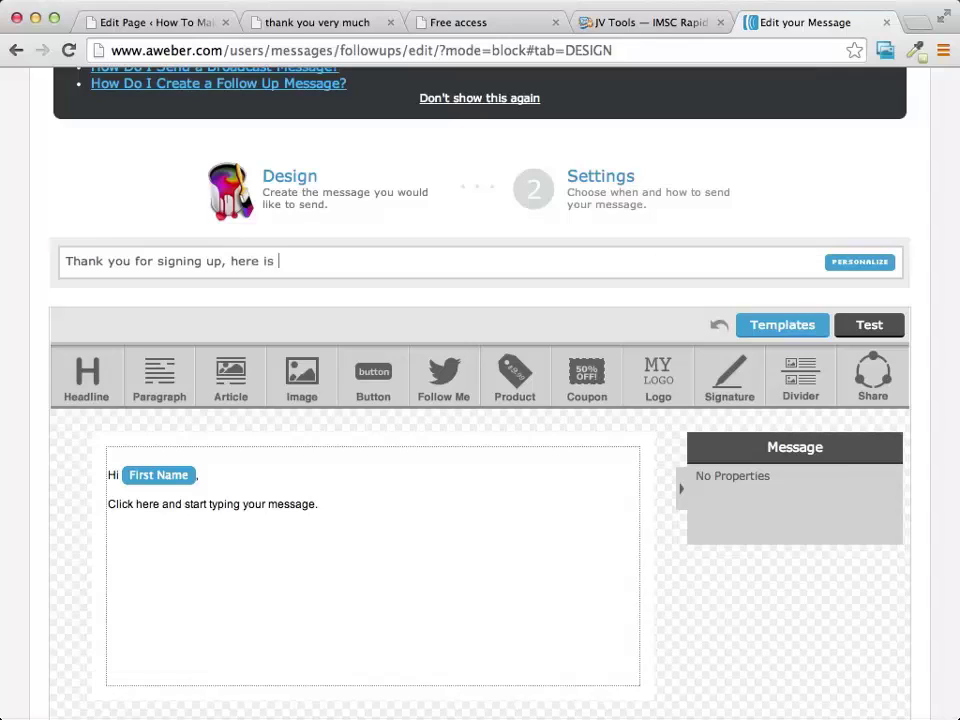
pyautogui.write('your download')
# - Delete the First Name personalization and the extra space from the message greeting, leaving "Hi,"
pyautogui.click(334, 514)
pyautogui.scroll(-3, 467, 502)
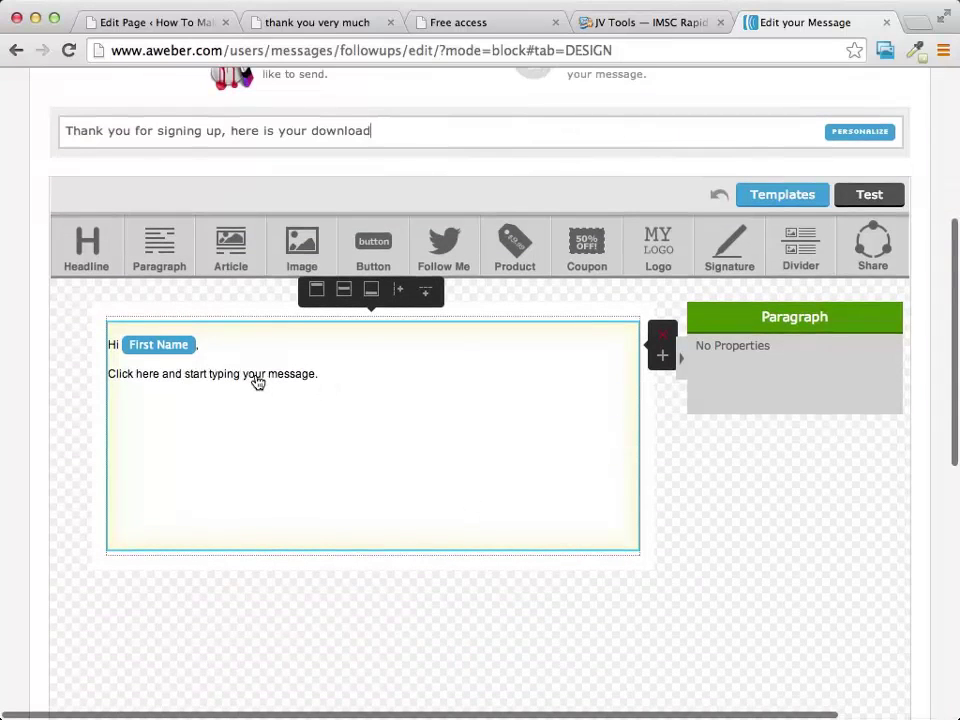
pyautogui.click(165, 347)
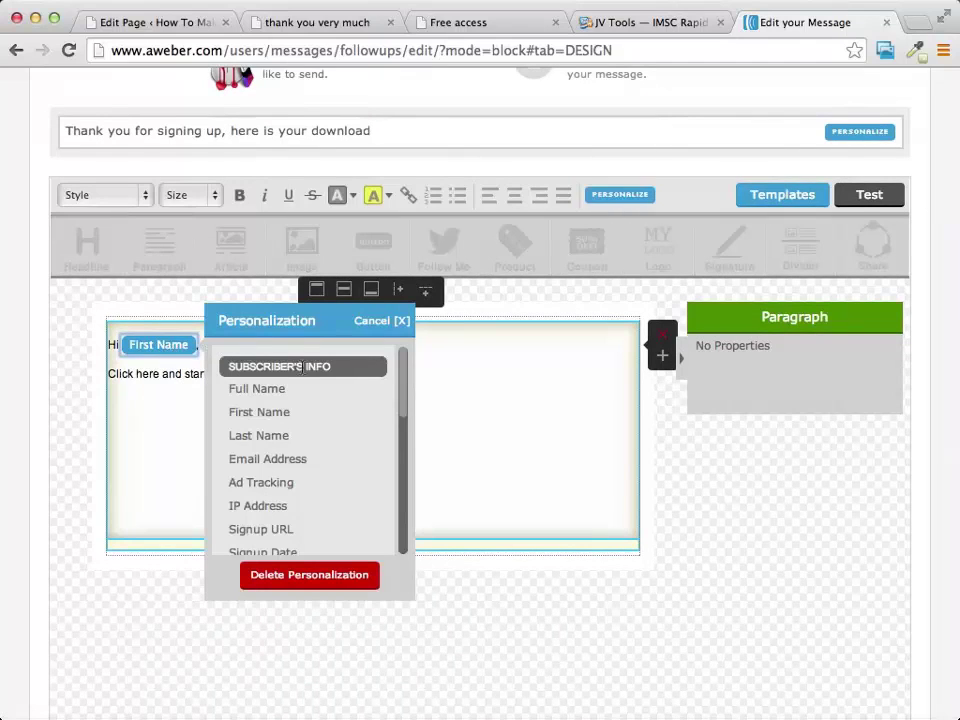
pyautogui.click(325, 578)
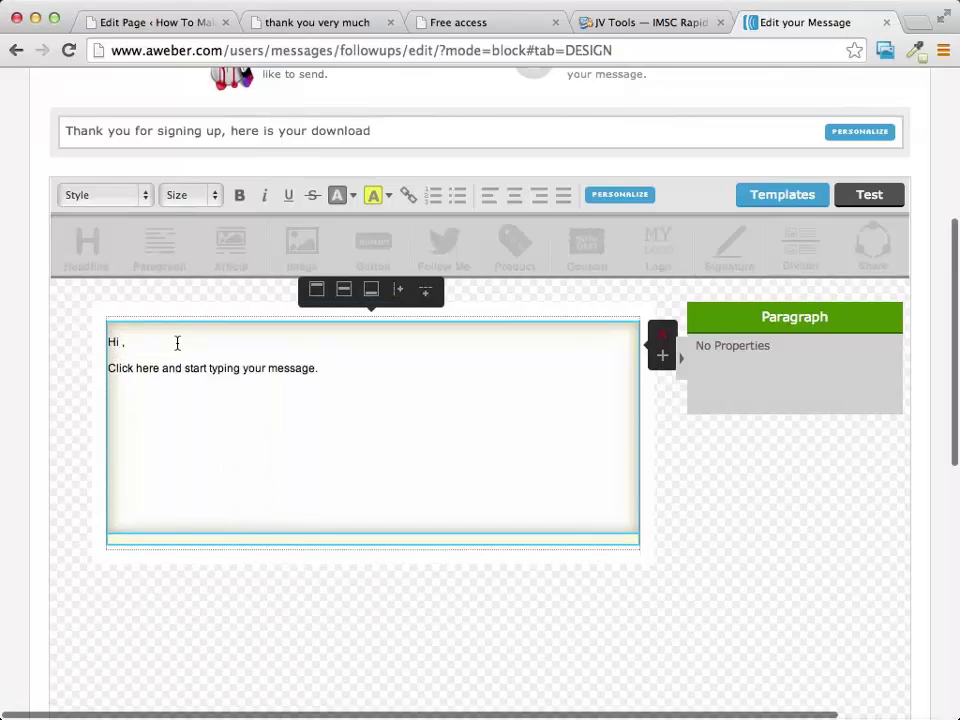
pyautogui.press('BackSpace')
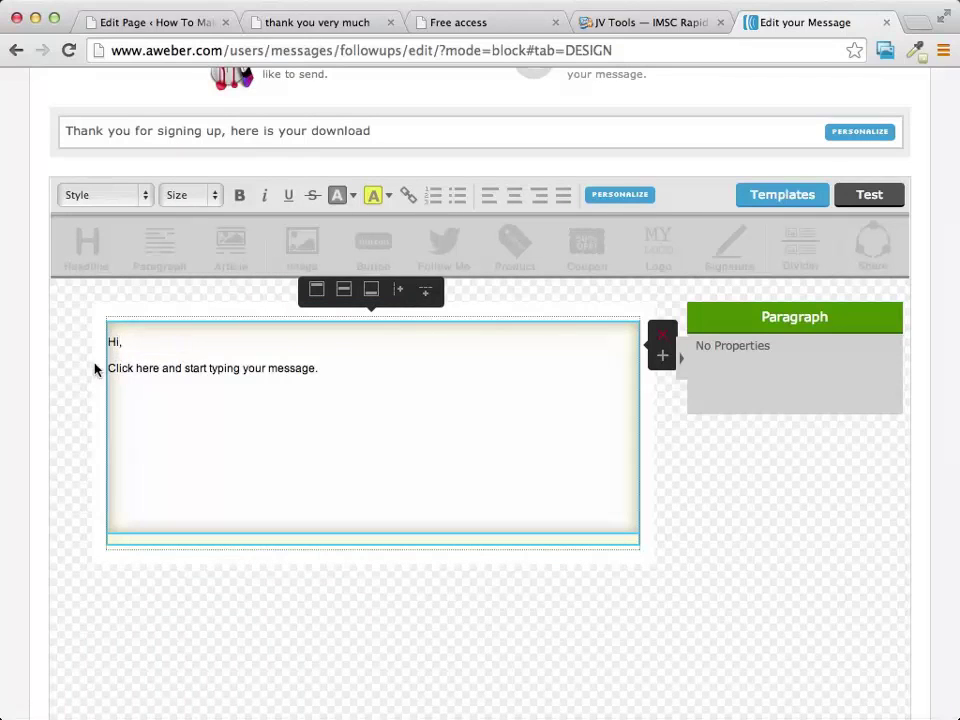
pyautogui.tripleClick(273, 369)
pyautogui.click(330, 371)
pyautogui.moveTo(330, 371); pyautogui.dragTo(91, 376)
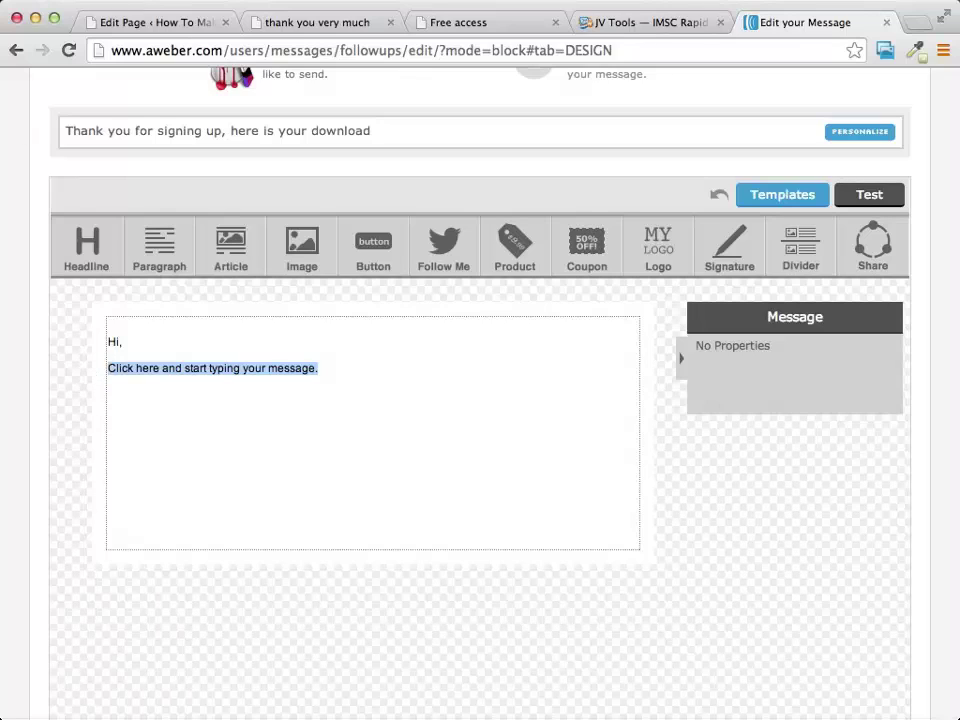
pyautogui.write('Thank you for requesting a copy of "3 List Building Secrets" Here is your download link:  http://howmakecashfromhome.com/thank-you-very-much/  If you have any questions or need any help, please let me know.  Thanks, Mark')
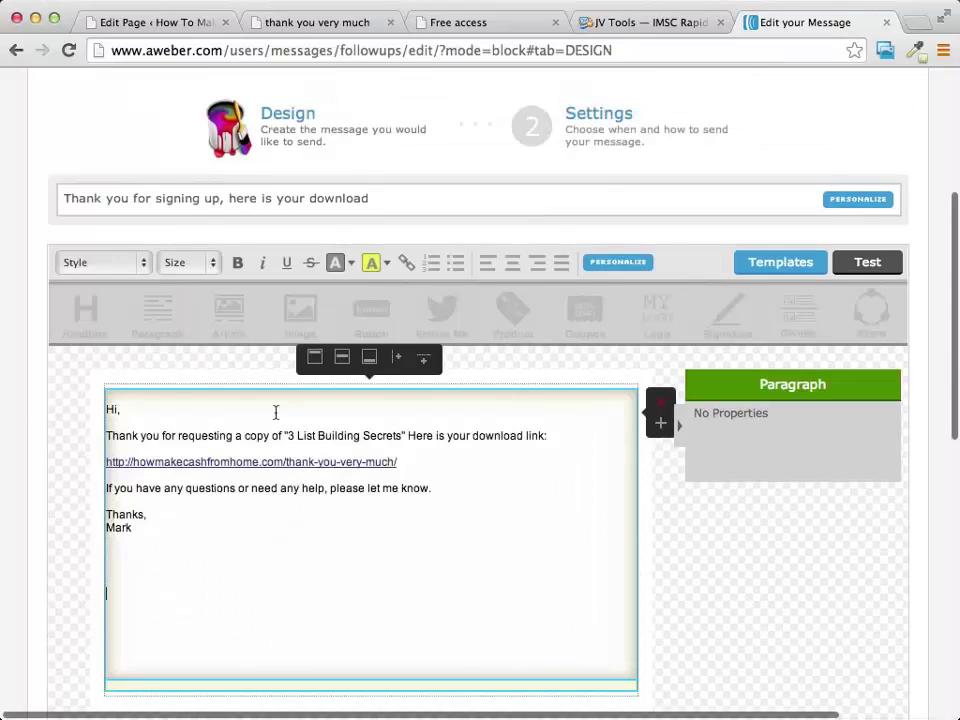
# - Save the thank-you message and continue to its settings
pyautogui.hscroll(2, 204, 390)
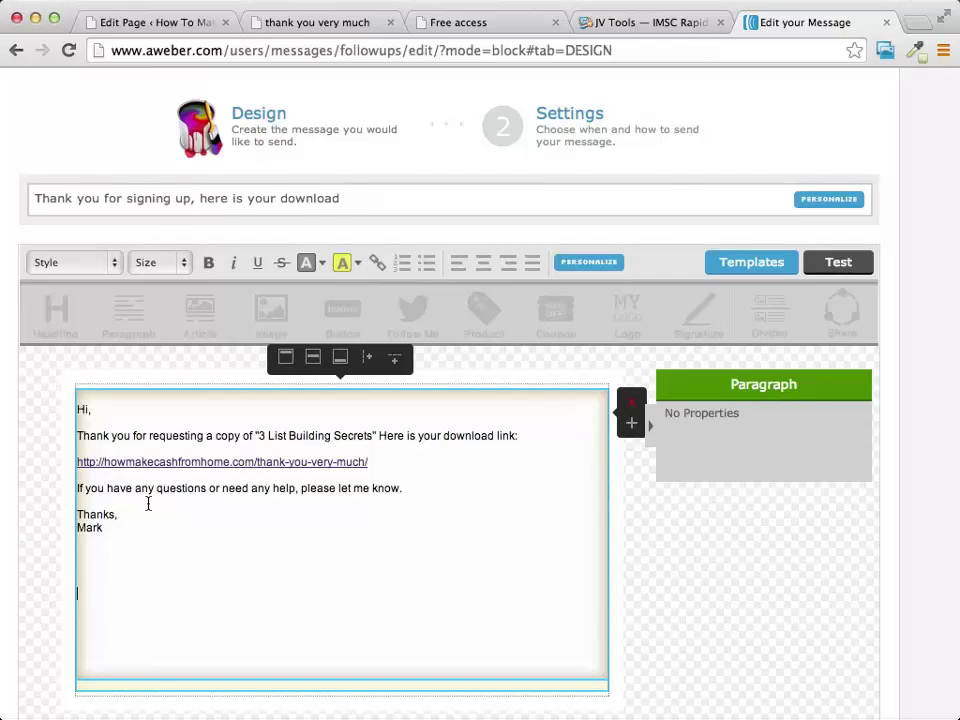
pyautogui.scroll(-5, 592, 515)
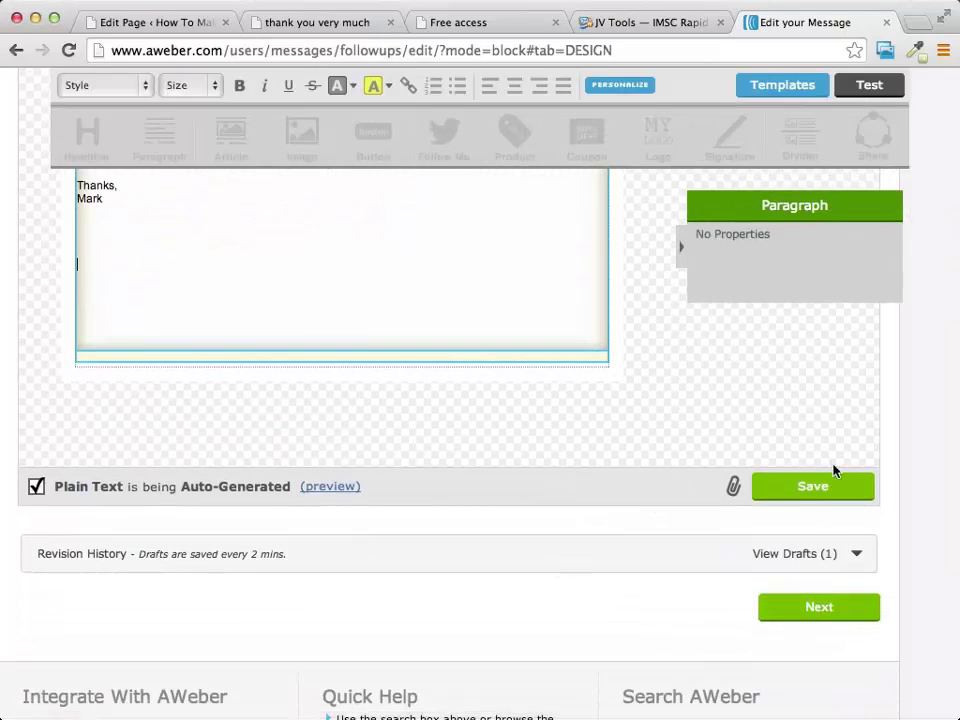
pyautogui.click(818, 489)
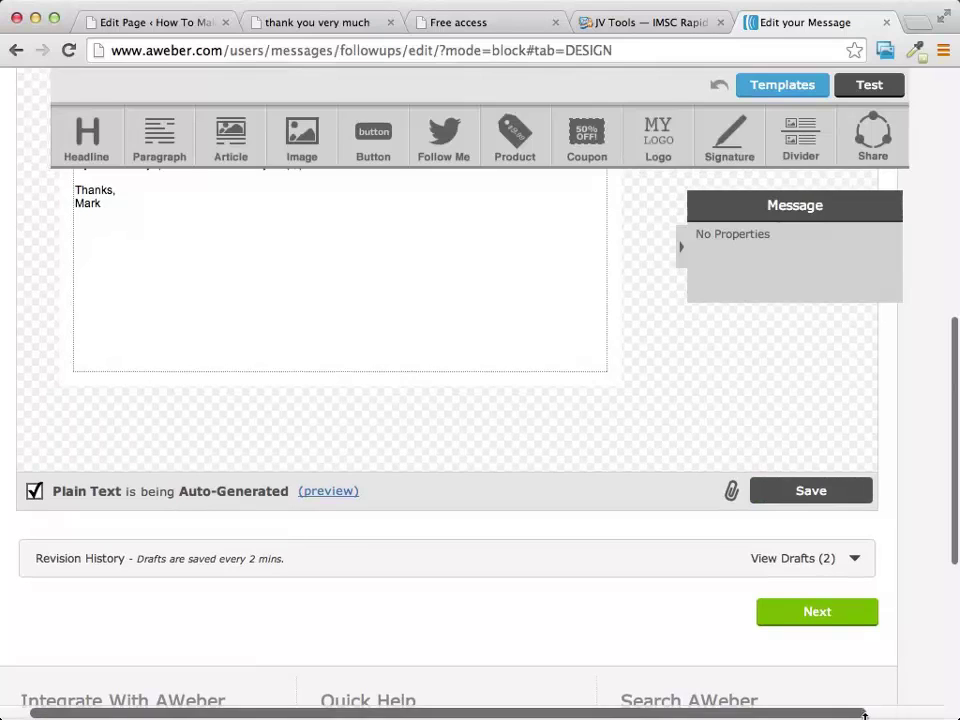
pyautogui.click(810, 613)
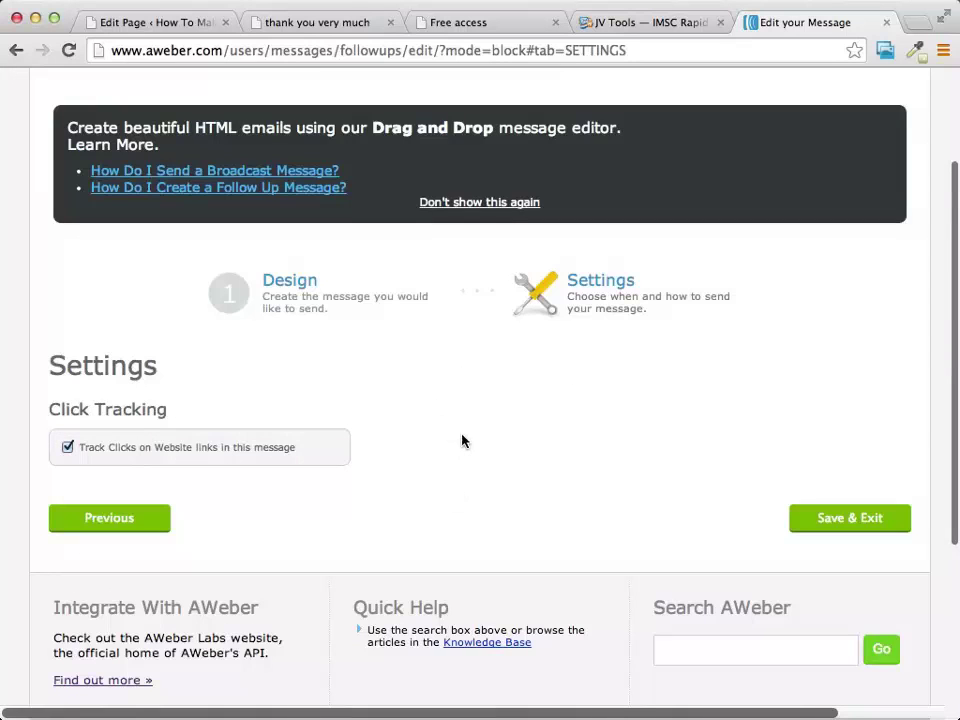
# - Set the click tracking option for website links in the message, and save and exit to the follow up series
pyautogui.click(67, 450)
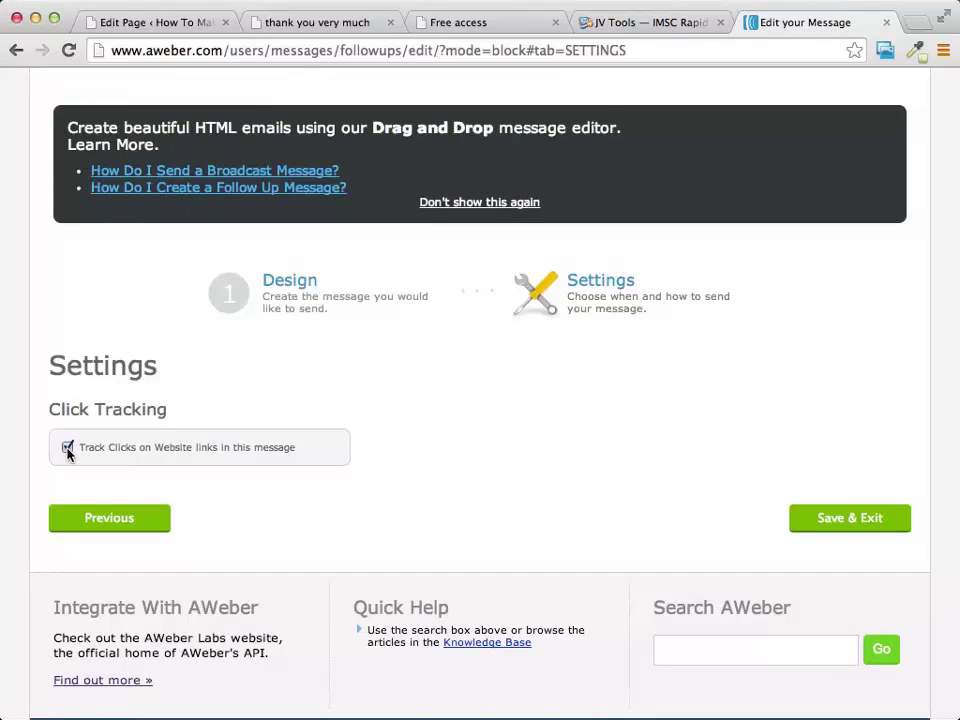
pyautogui.click(68, 452)
pyautogui.click(67, 450)
pyautogui.click(866, 530)
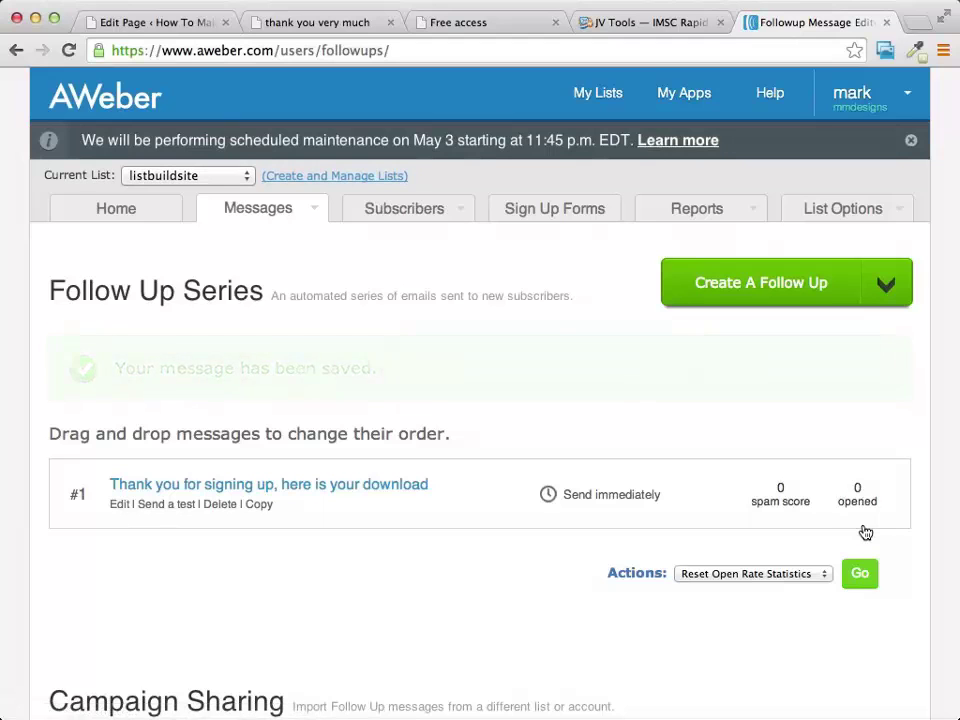
# - Review the Free access opt-in page and the thank-you download page, and return to the follow up series
pyautogui.click(476, 23)
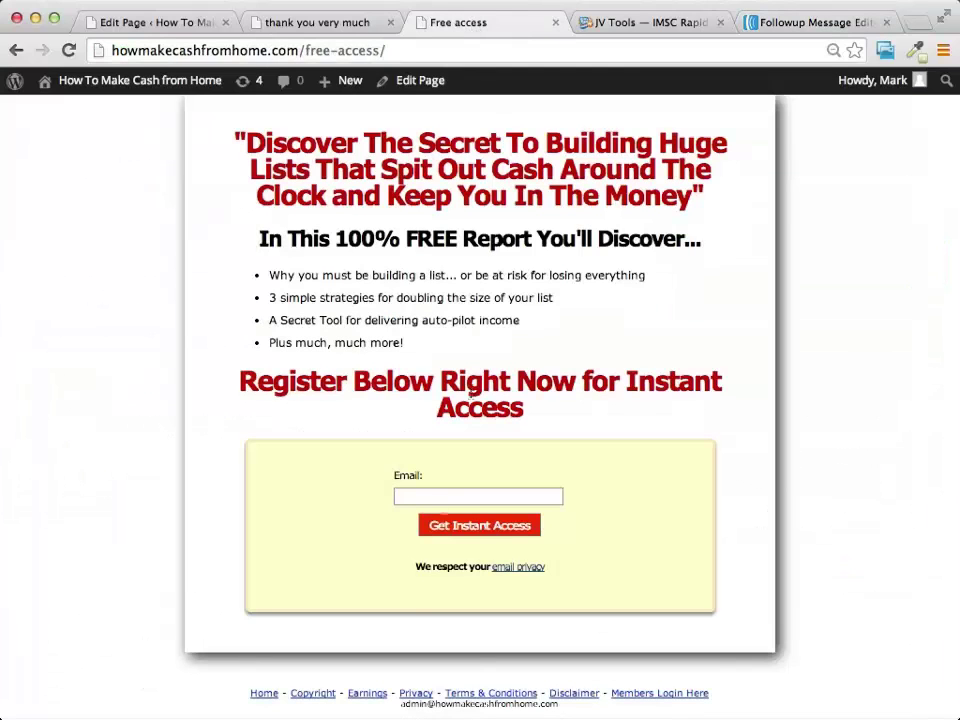
pyautogui.click(293, 24)
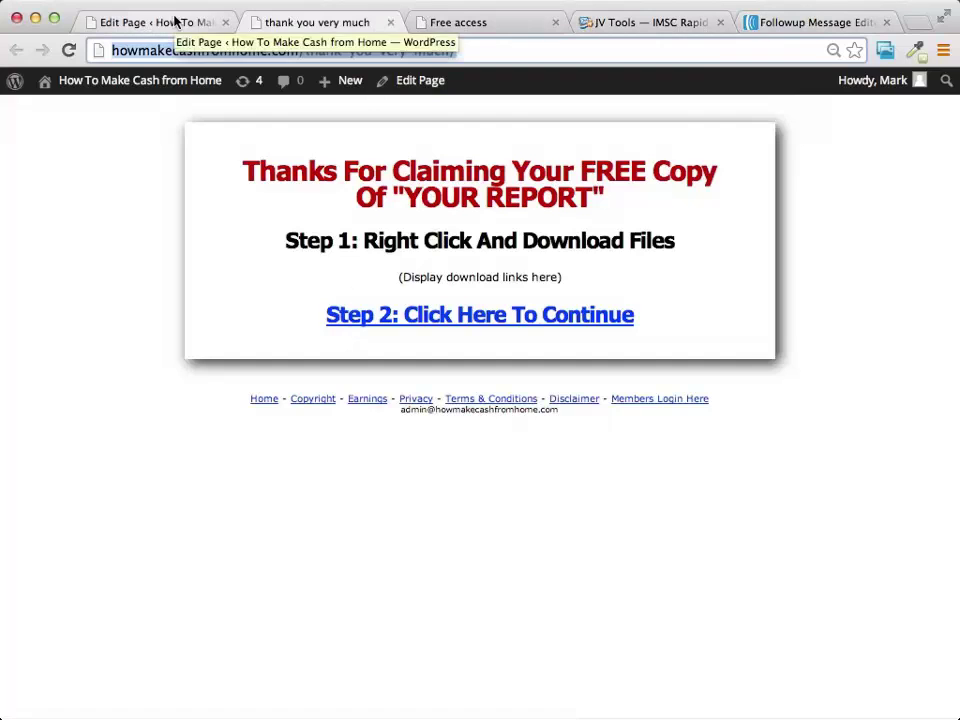
pyautogui.click(818, 22)
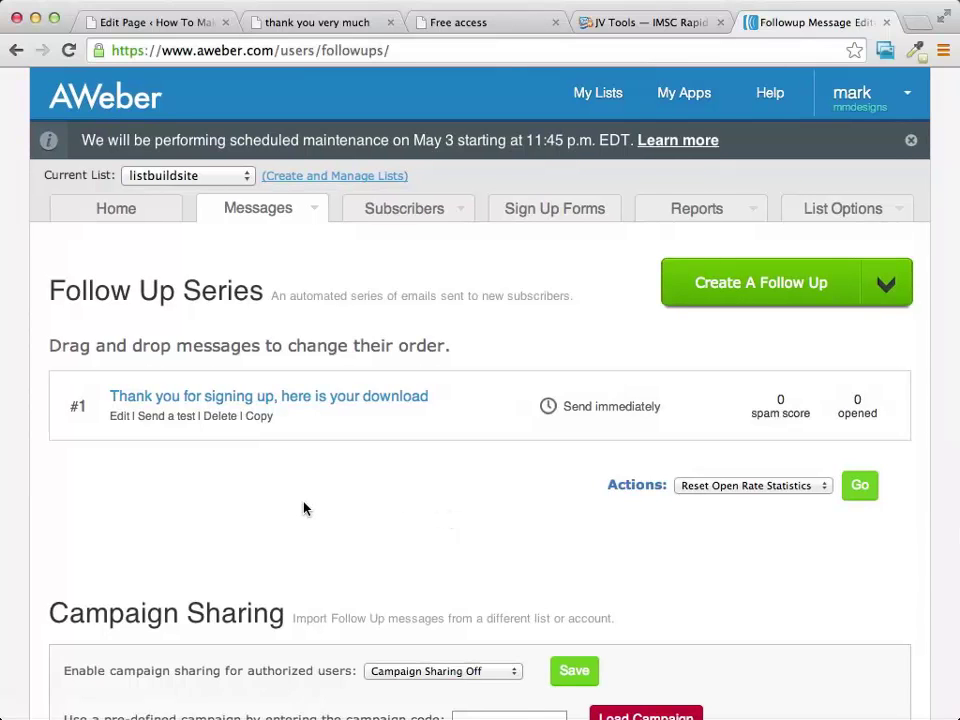
# - Add a follow up titled "Hope you are getting the most out of your report" with lines on giving good niche info and pitching the upsell
pyautogui.click(884, 284)
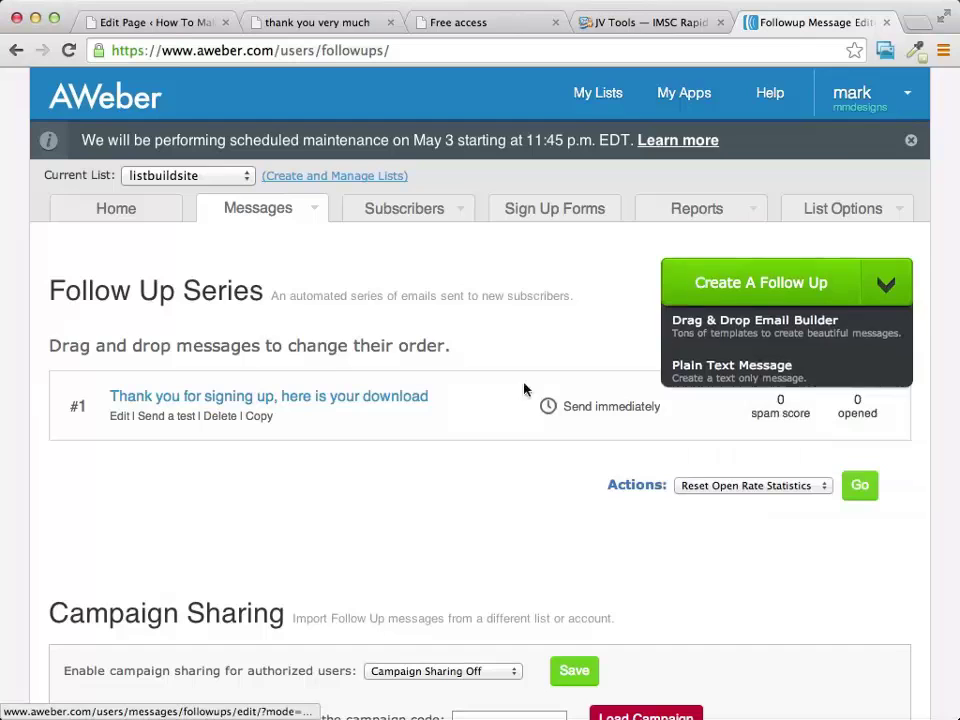
pyautogui.click(767, 282)
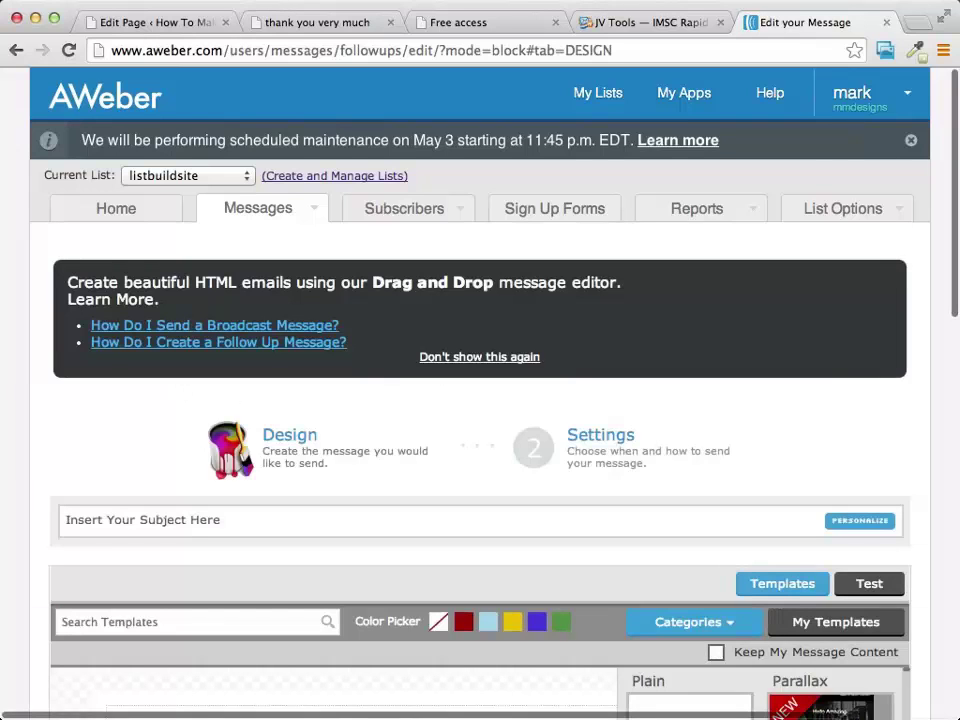
pyautogui.scroll(-1, 502, 402)
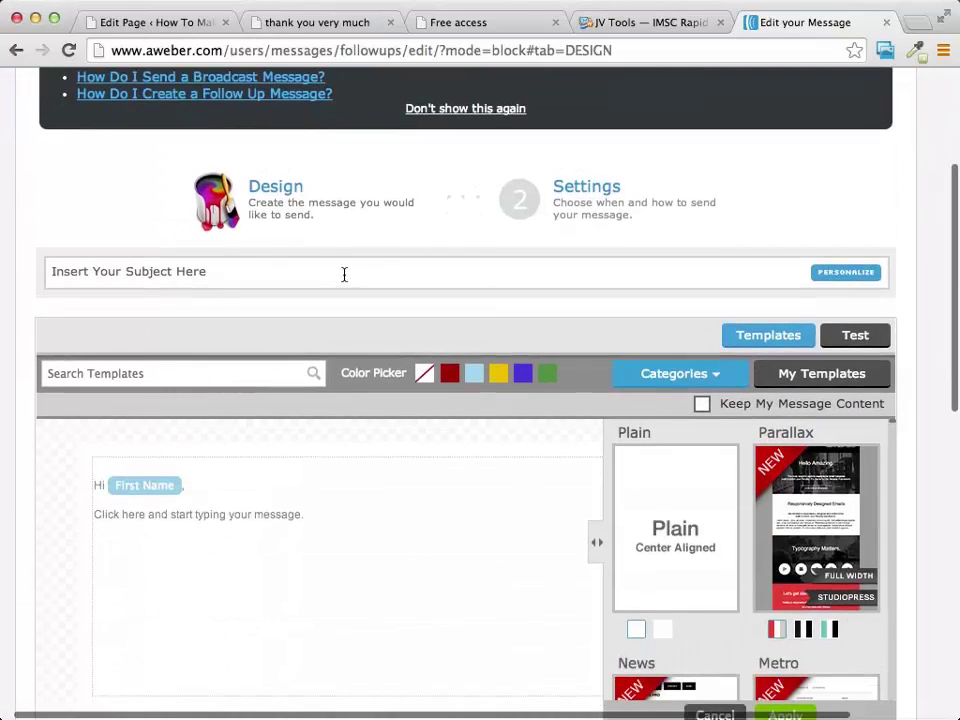
pyautogui.click(266, 274)
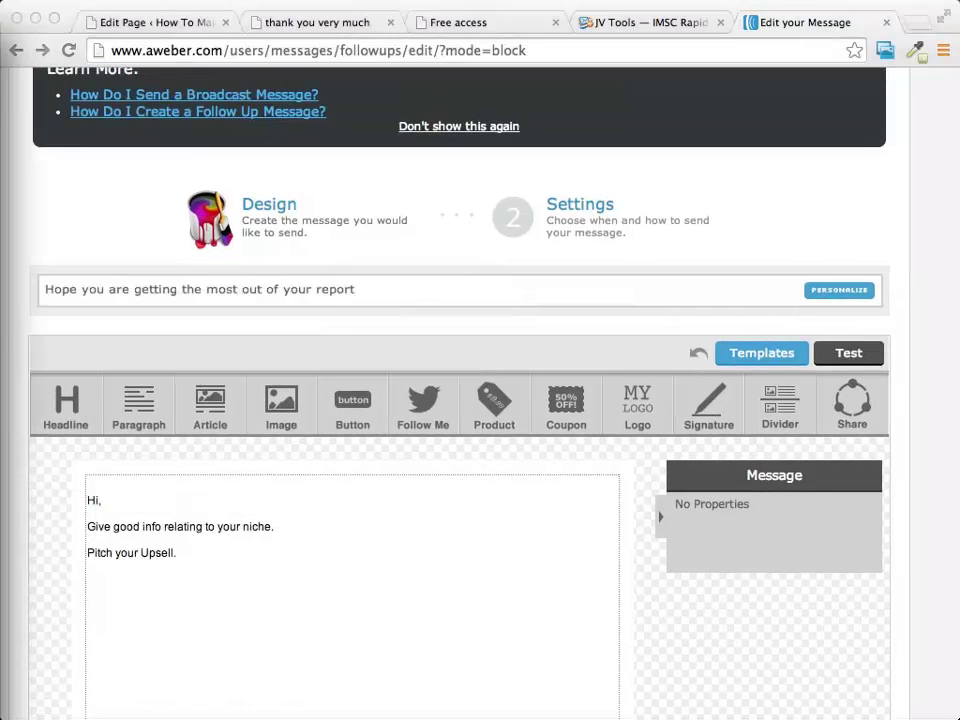
pyautogui.click(268, 292)
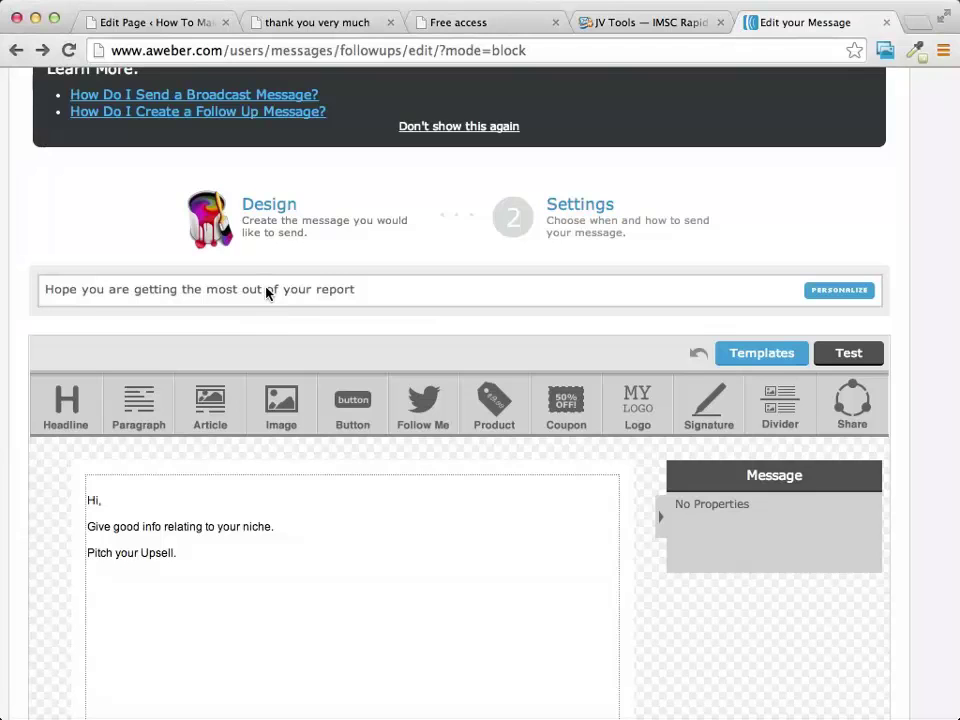
# - Check the second follow up's body text and continue to its settings
pyautogui.scroll(-2, 390, 489)
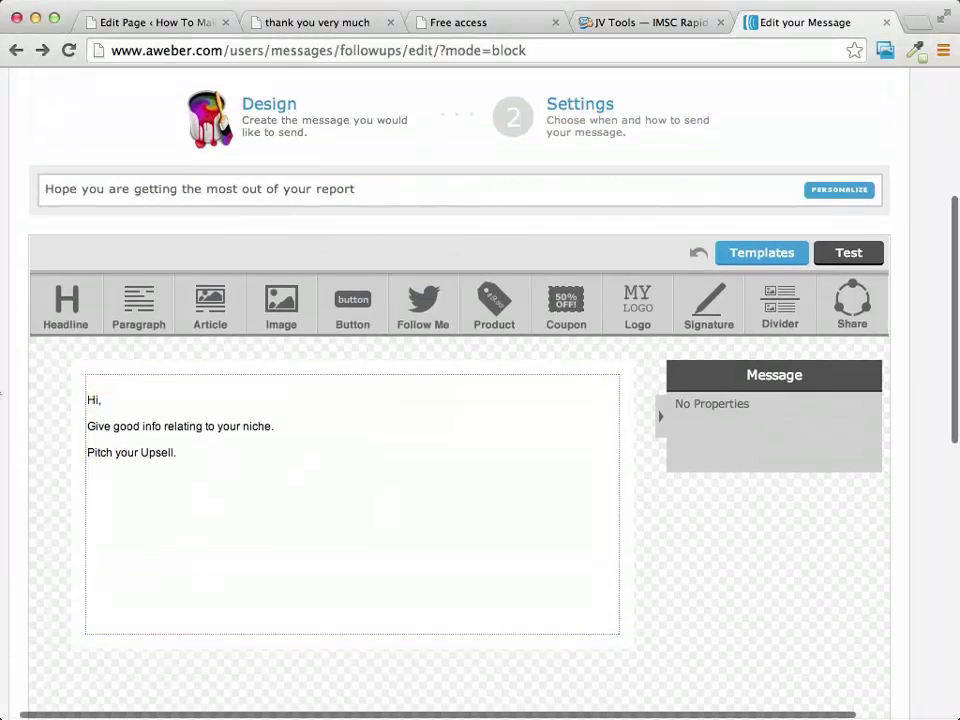
pyautogui.hscroll(5, 170, 428)
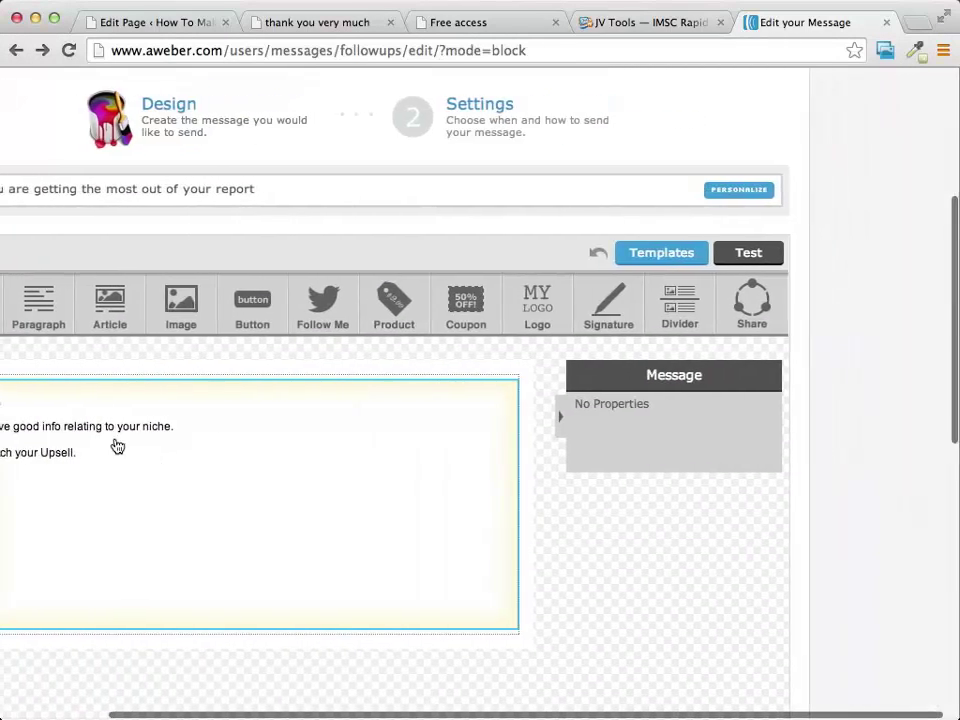
pyautogui.hscroll(-7, 118, 446)
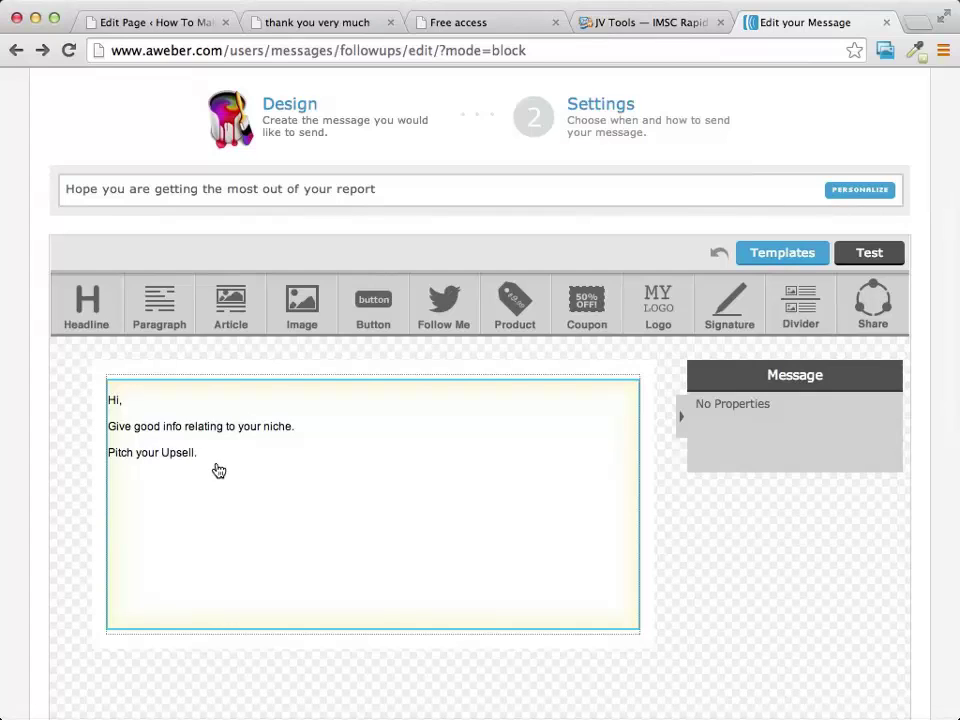
pyautogui.hscroll(3, 240, 467)
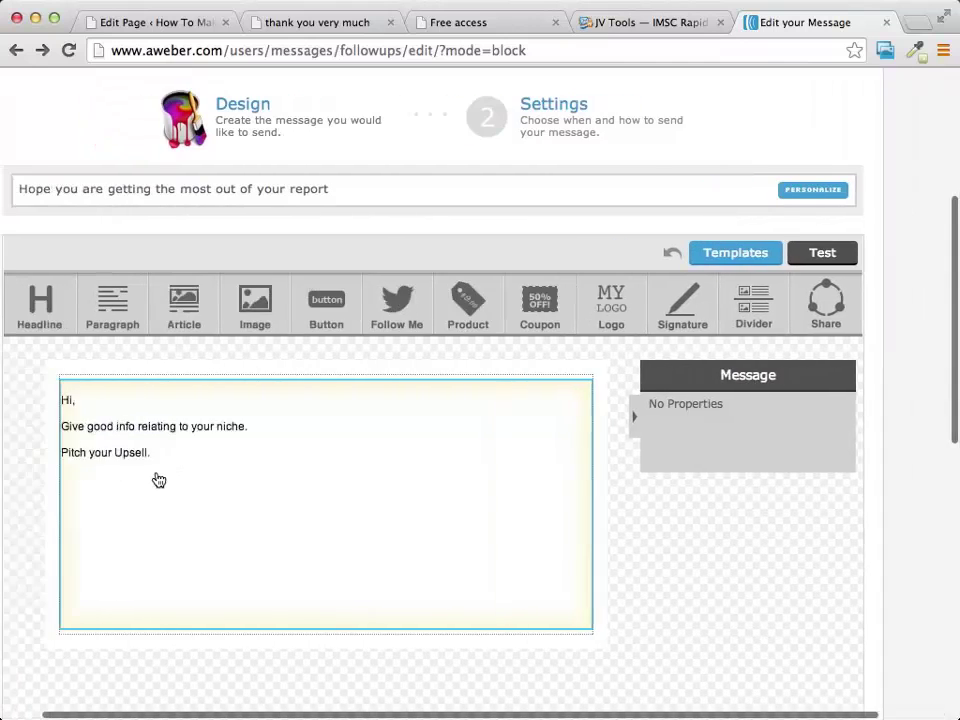
pyautogui.hscroll(-3, 156, 480)
pyautogui.scroll(-4, 670, 557)
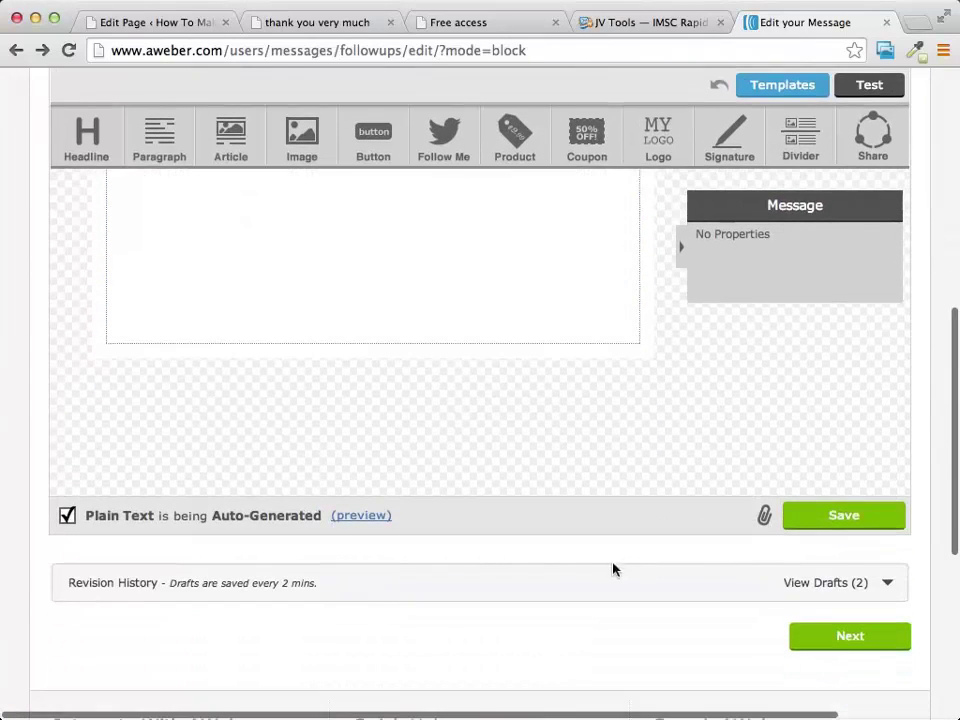
pyautogui.click(850, 637)
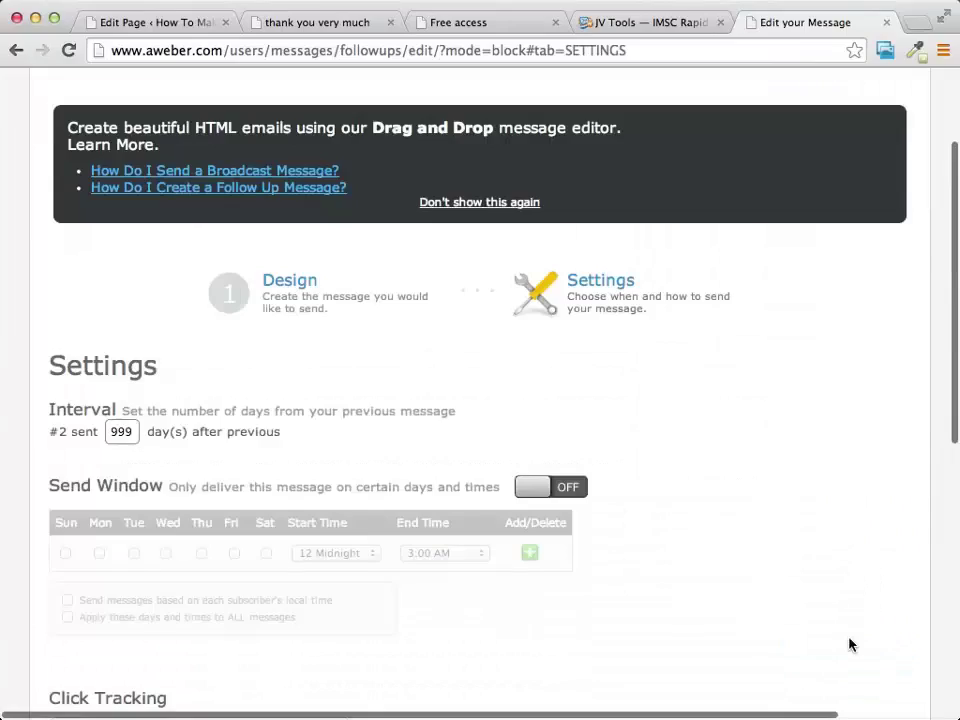
# - Set the second follow up to send 1 day after the previous message, keep website link click tracking enabled, and save and exit
pyautogui.scroll(-2, 450, 384)
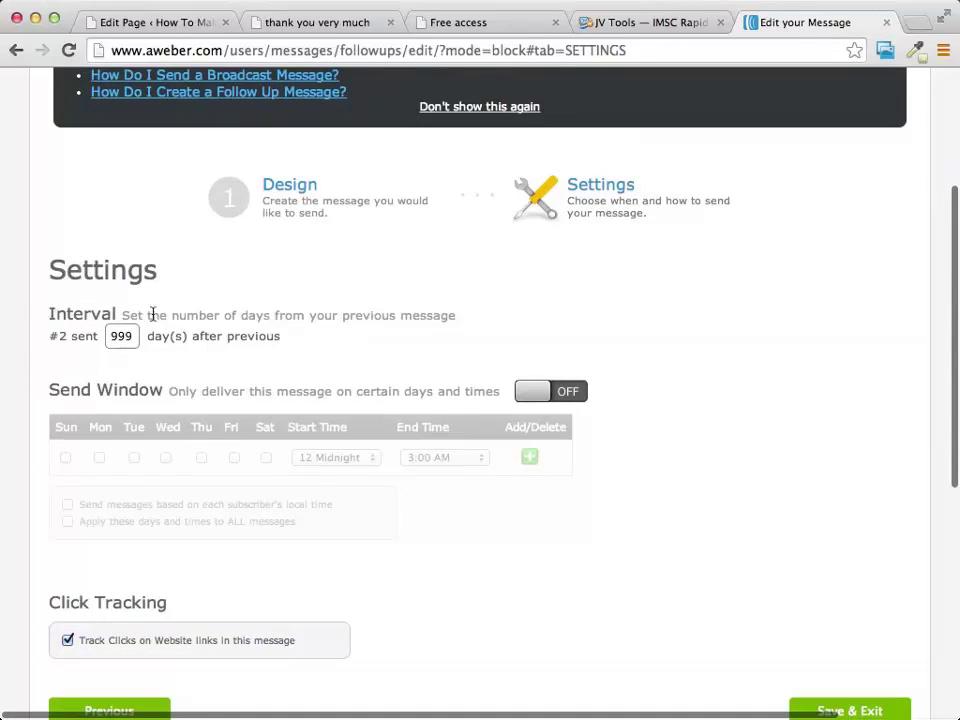
pyautogui.click(124, 338)
pyautogui.moveTo(131, 337); pyautogui.dragTo(110, 337)
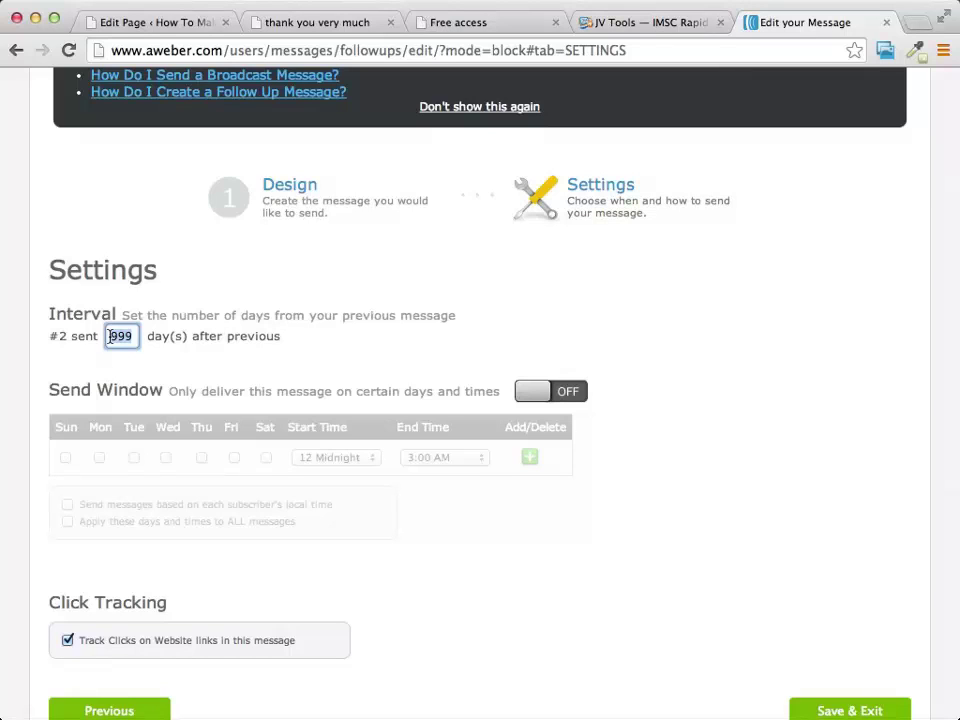
pyautogui.write('1')
pyautogui.scroll(-1, 615, 354)
pyautogui.scroll(-3, 615, 354)
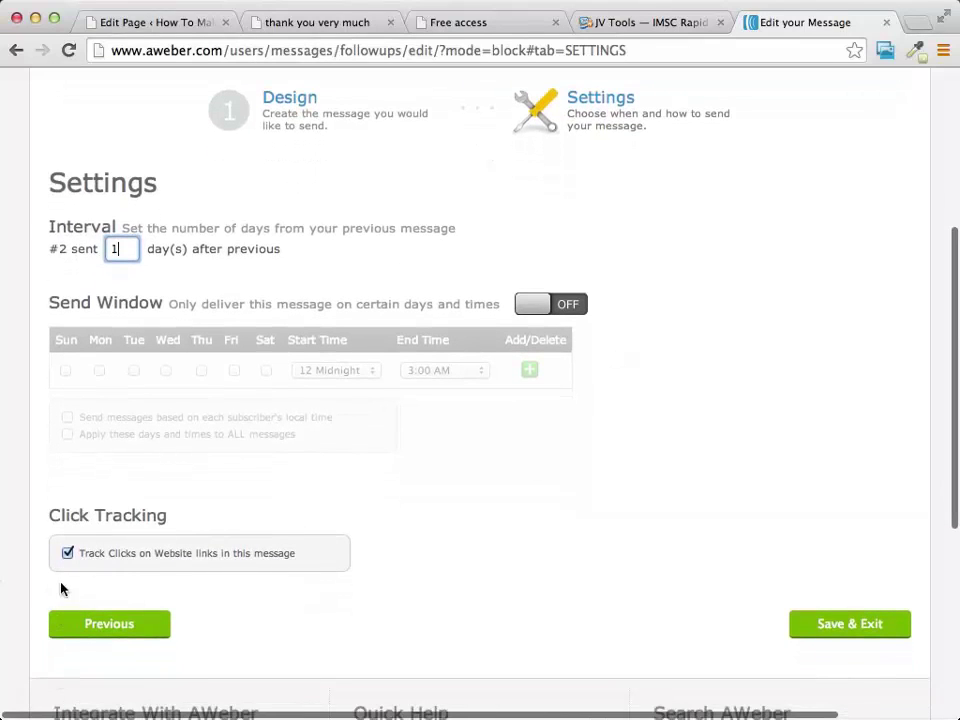
pyautogui.click(68, 555)
pyautogui.click(68, 555)
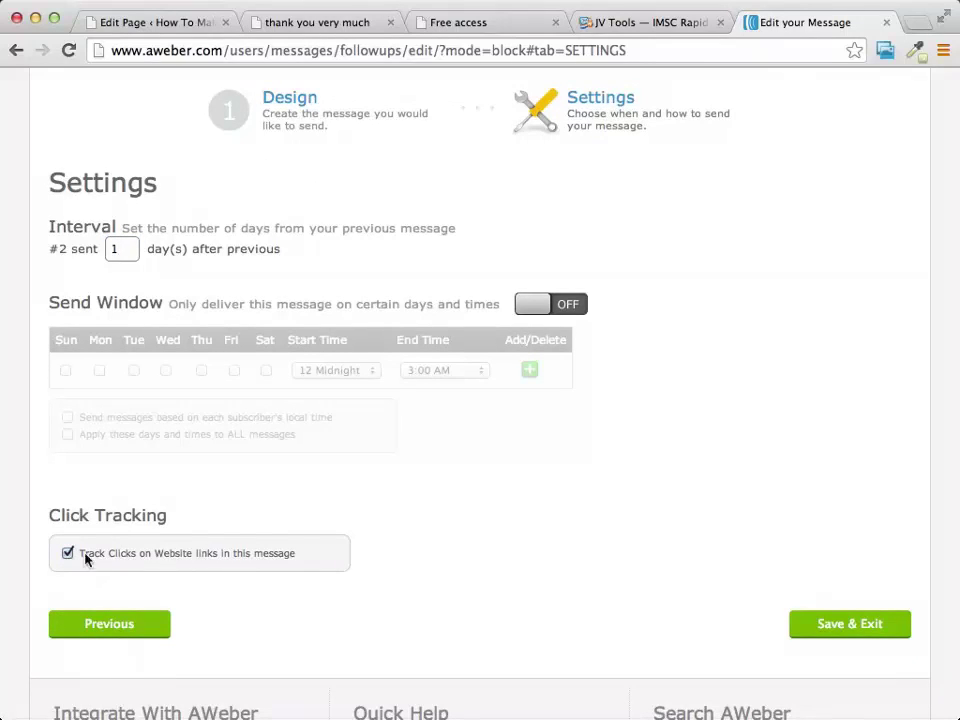
pyautogui.click(849, 624)
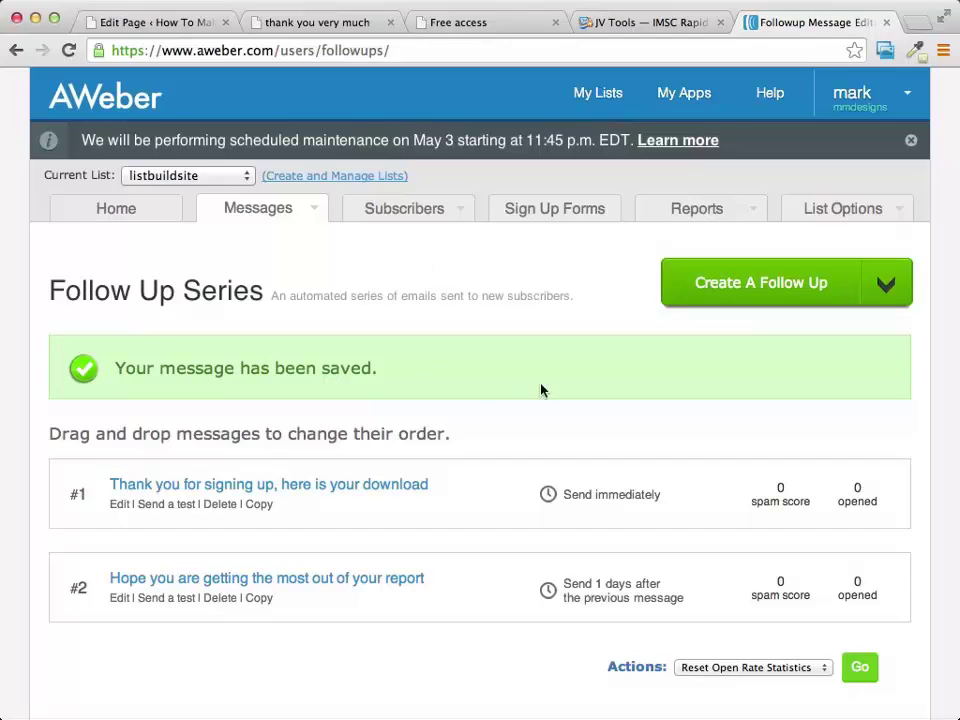
# - Go to the broadcast messages of the listbuildsite list and start creating the first broadcast
pyautogui.scroll(-3, 541, 388)
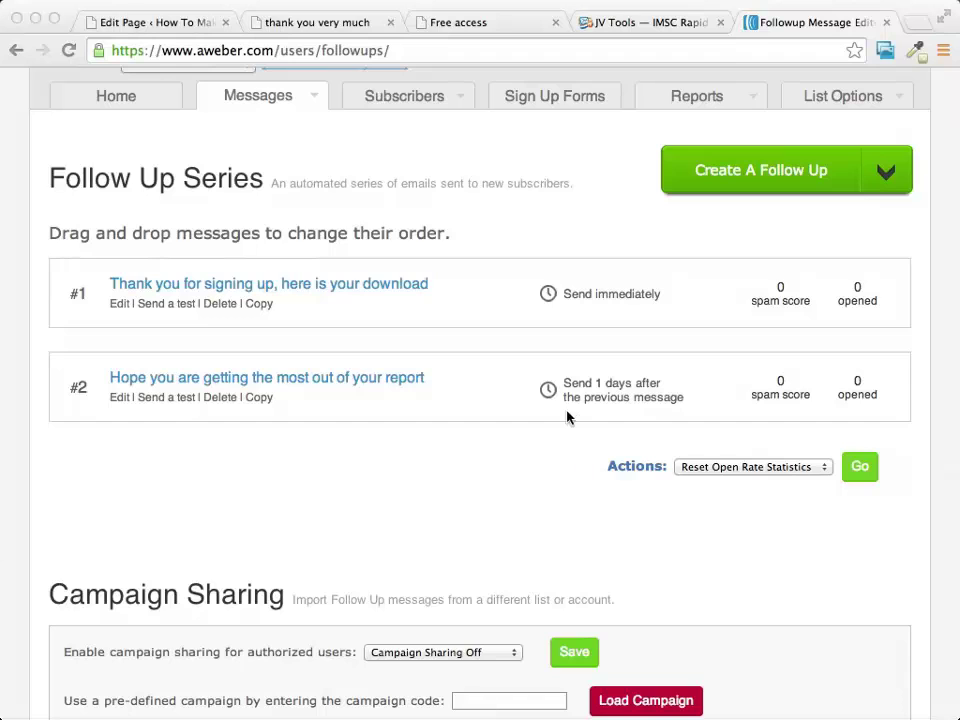
pyautogui.scroll(2, 377, 463)
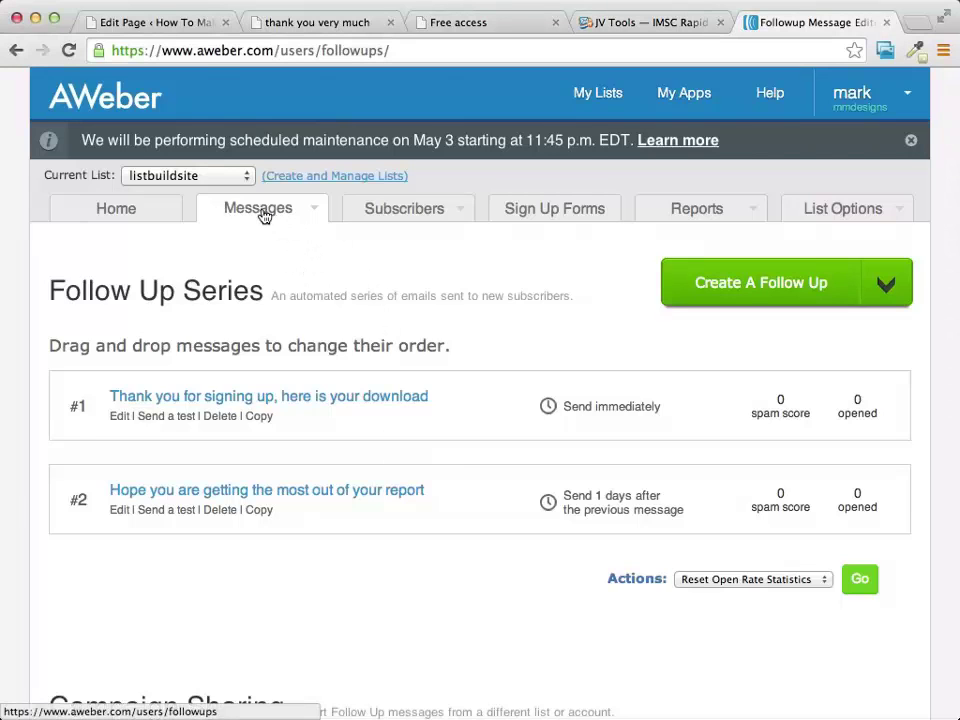
pyautogui.moveTo(260, 210)
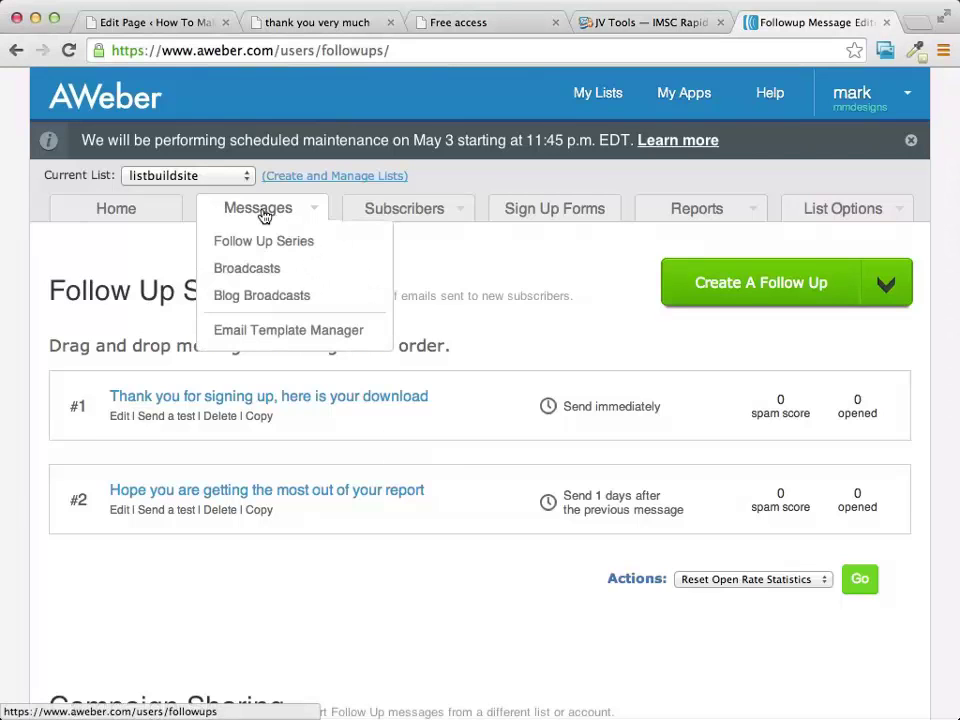
pyautogui.click(251, 273)
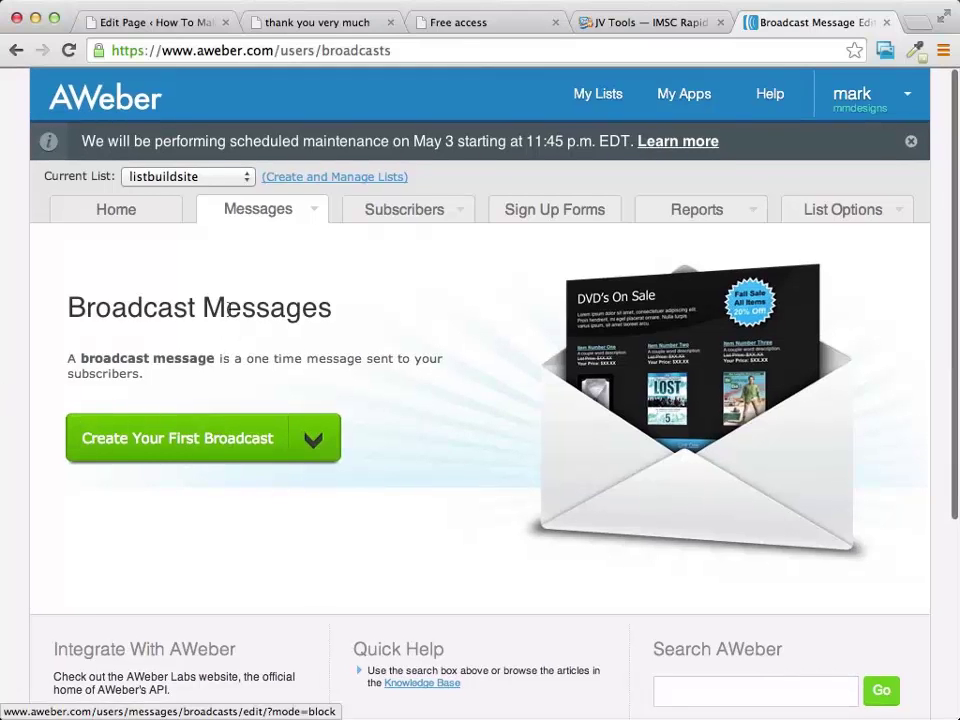
pyautogui.click(218, 452)
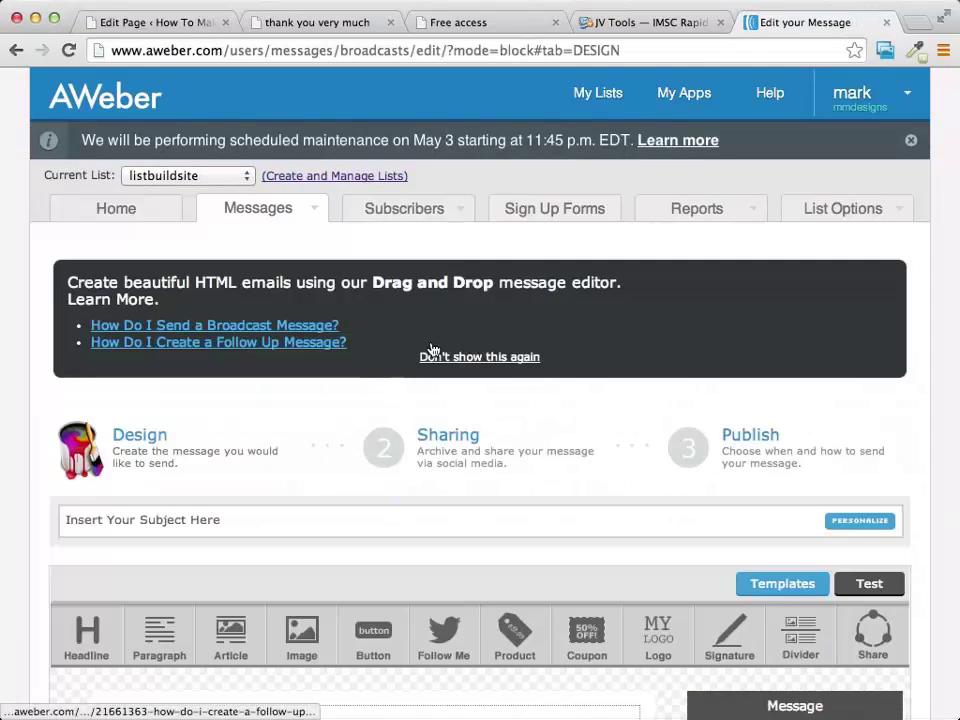
# - Enter "Hey look at this special offer" as the subject of the broadcast
pyautogui.scroll(-2, 146, 416)
pyautogui.click(231, 422)
pyautogui.write('Hey look ')
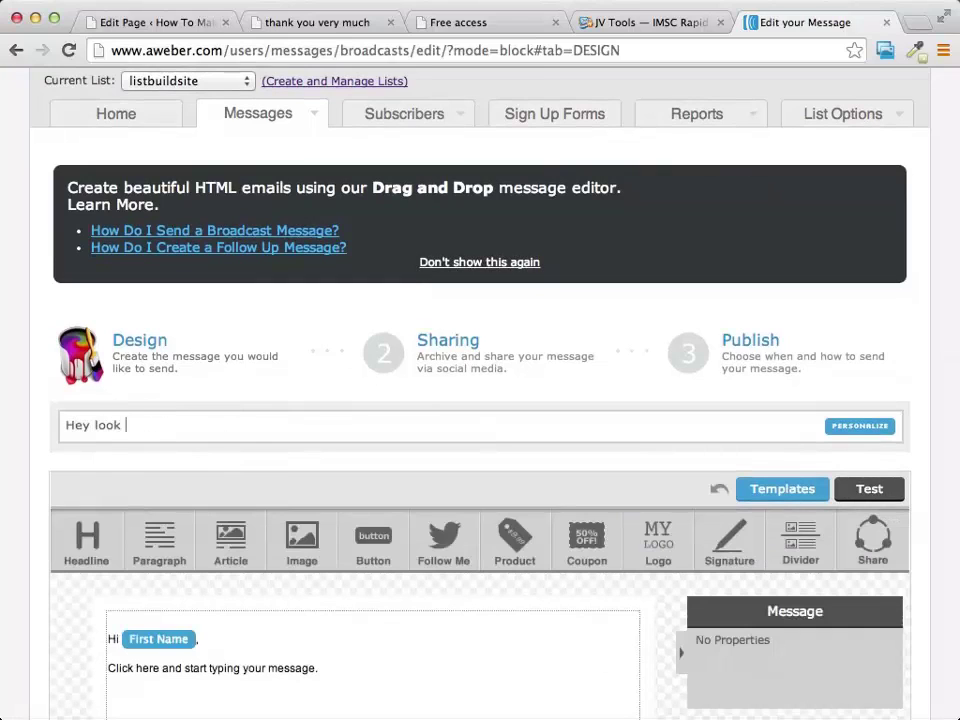
pyautogui.write('at this special offf')
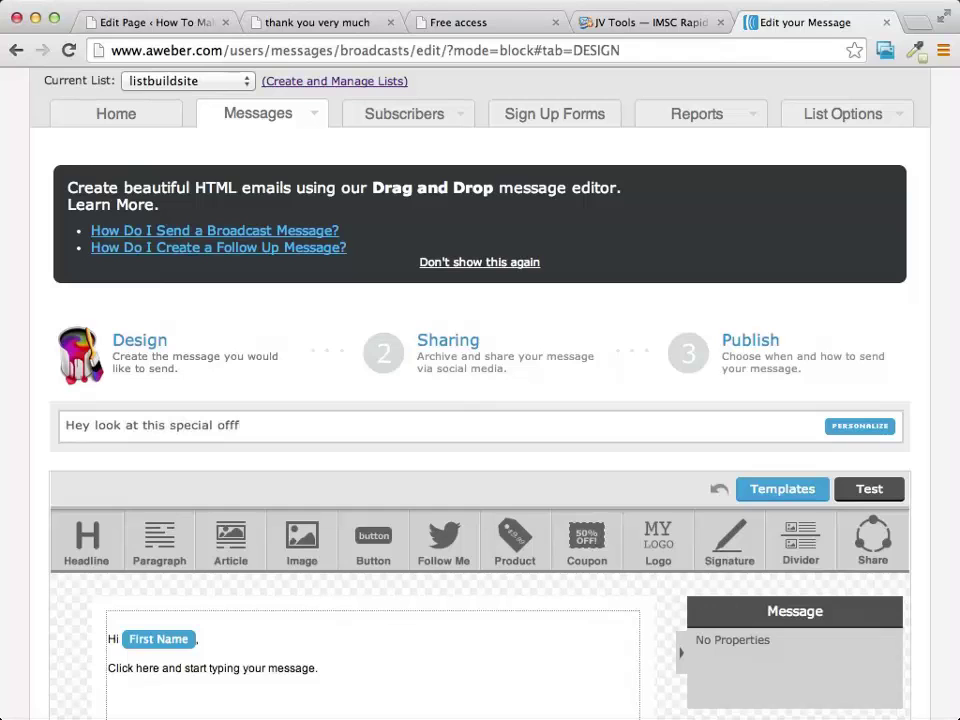
pyautogui.press('BackSpace')
pyautogui.write('er')
# - Remove the First Name personalization and the comma from the greeting so it reads only "Hi"
pyautogui.scroll(-4, 388, 381)
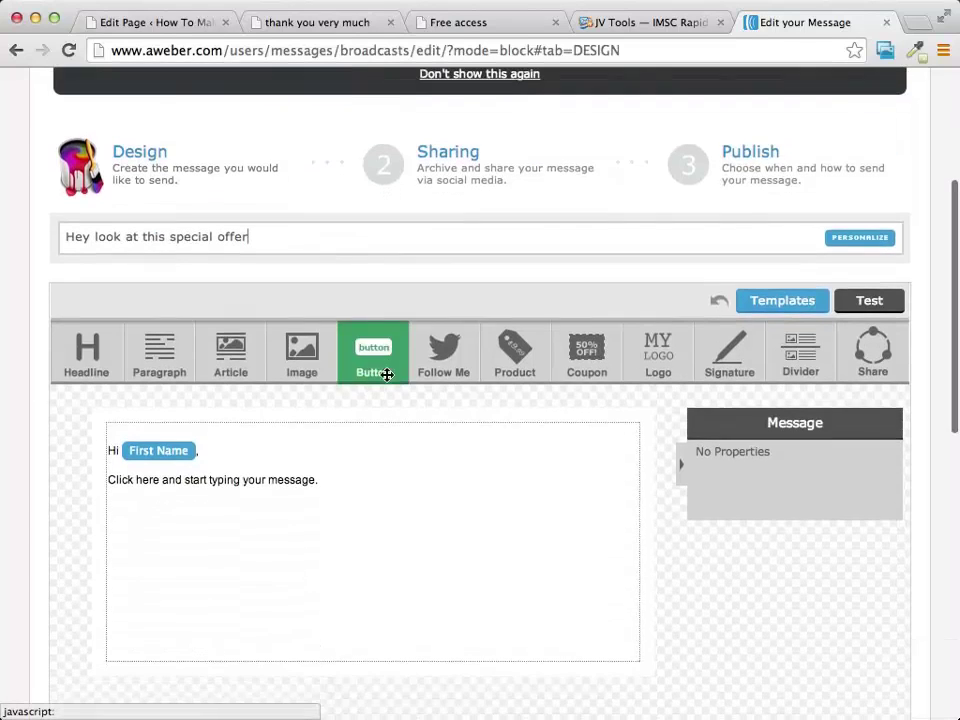
pyautogui.click(180, 464)
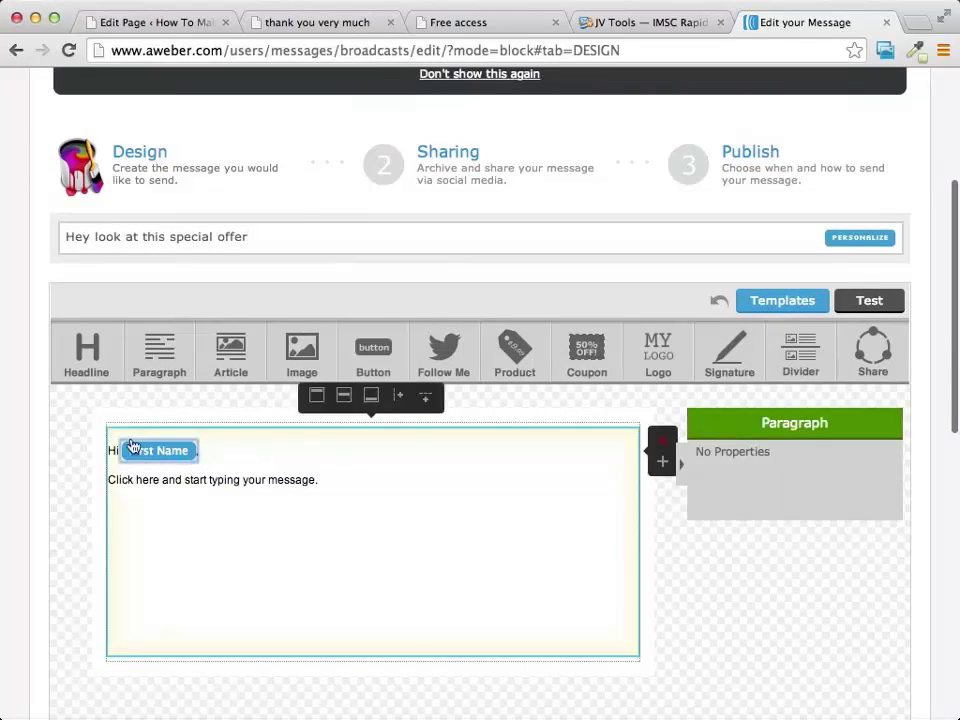
pyautogui.click(156, 462)
pyautogui.click(321, 684)
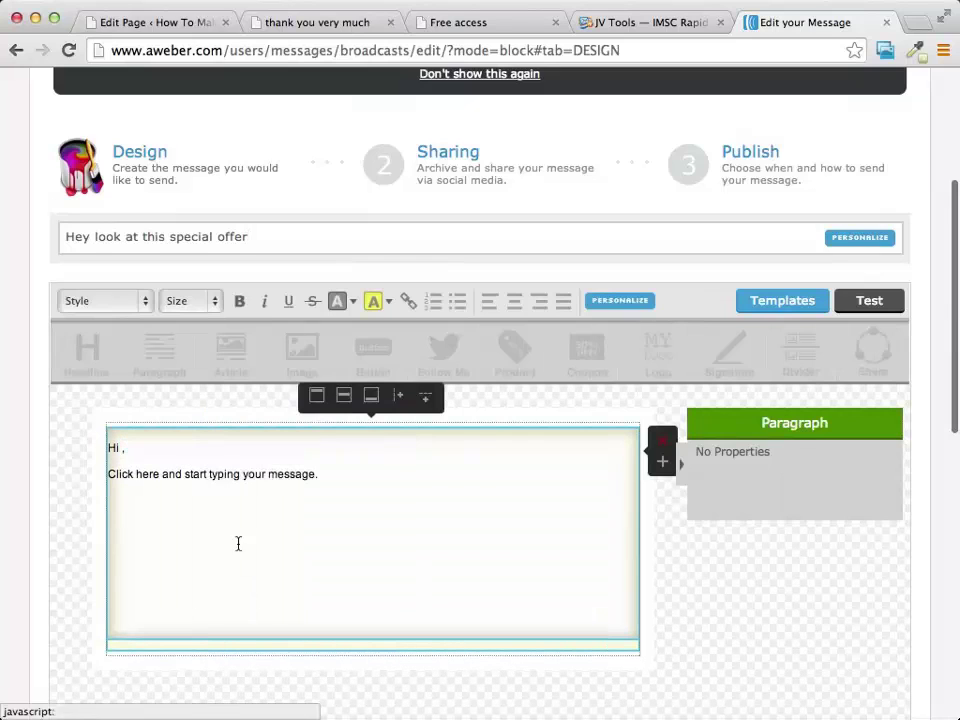
pyautogui.click(126, 450)
pyautogui.press('BackSpace')
pyautogui.press('BackSpace')
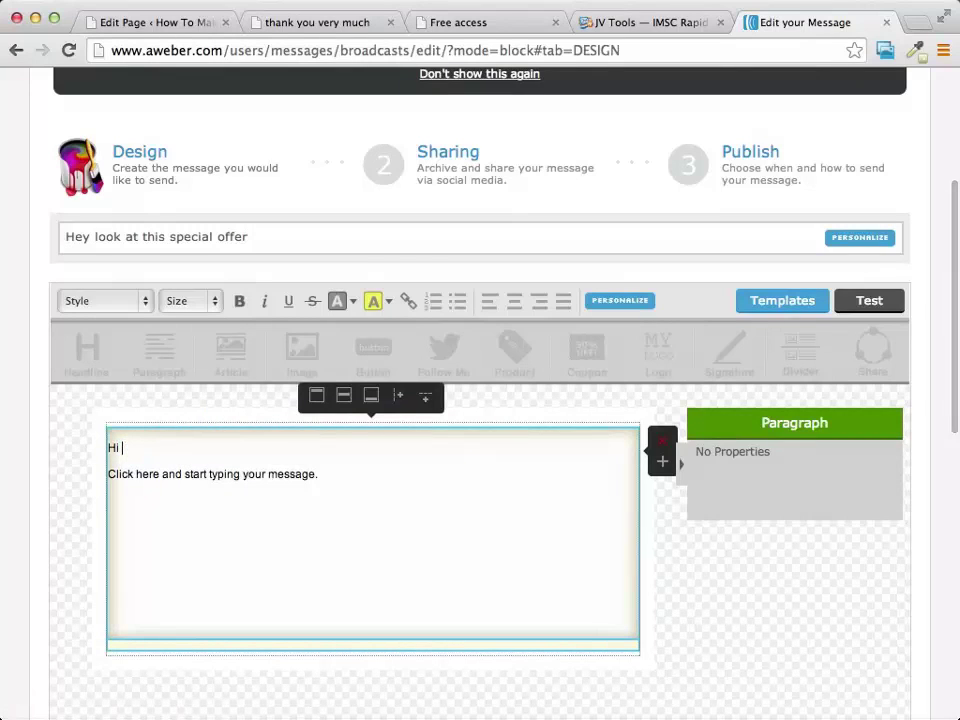
pyautogui.click(707, 596)
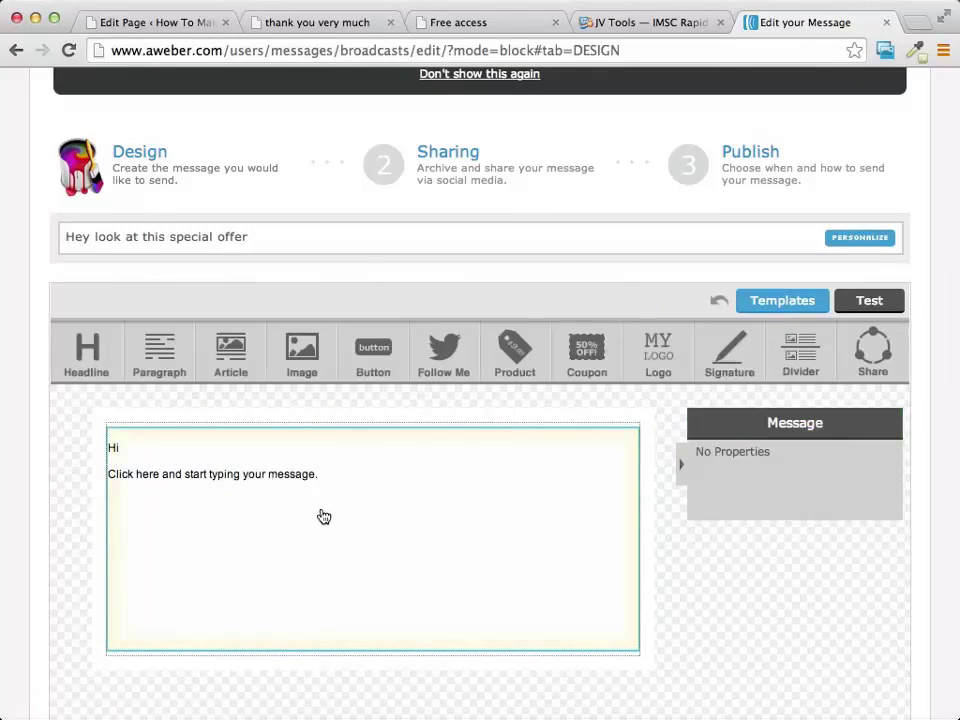
# - Replace the placeholder body text with "This is a promo message for a product in our niche." and a "Best wishes" sign-off with the sender's first name
pyautogui.click(323, 516)
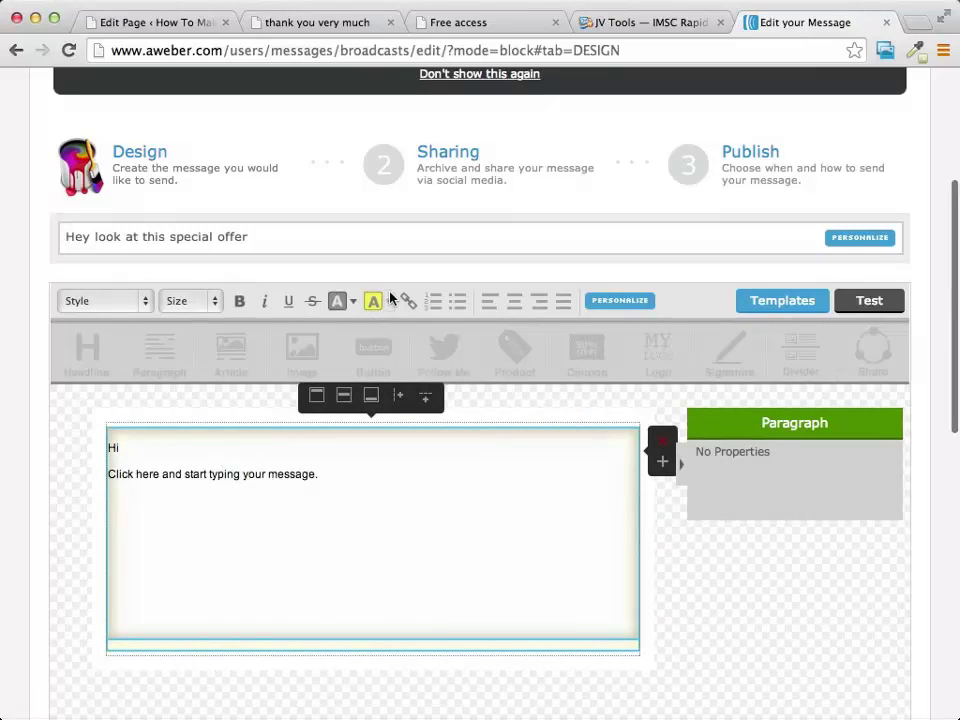
pyautogui.scroll(1, 420, 305)
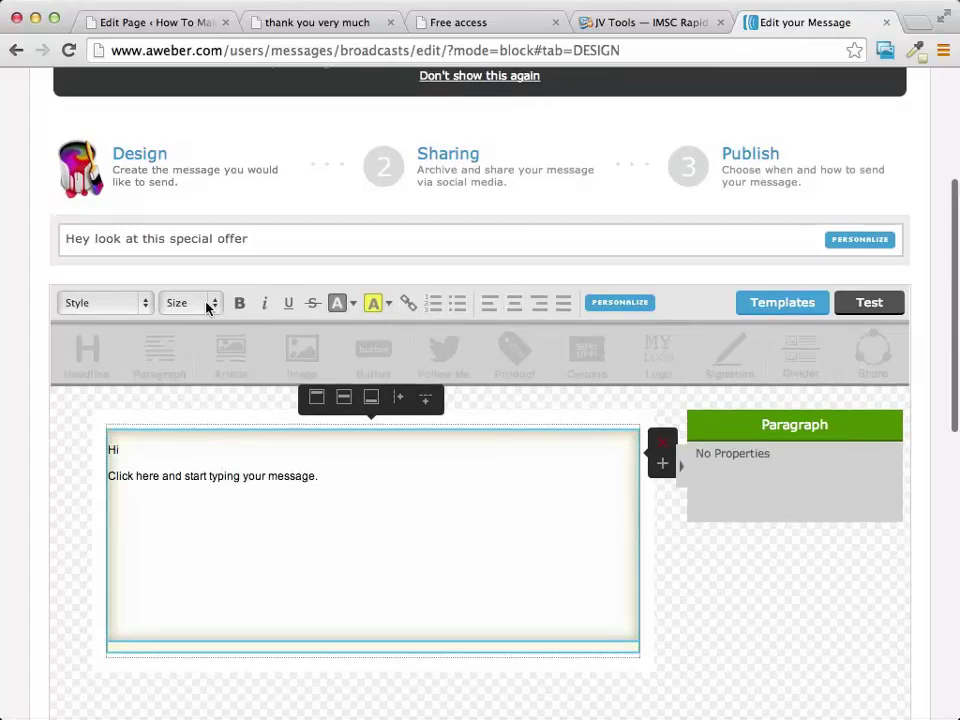
pyautogui.click(163, 531)
pyautogui.click(334, 475)
pyautogui.moveTo(326, 476); pyautogui.dragTo(71, 486)
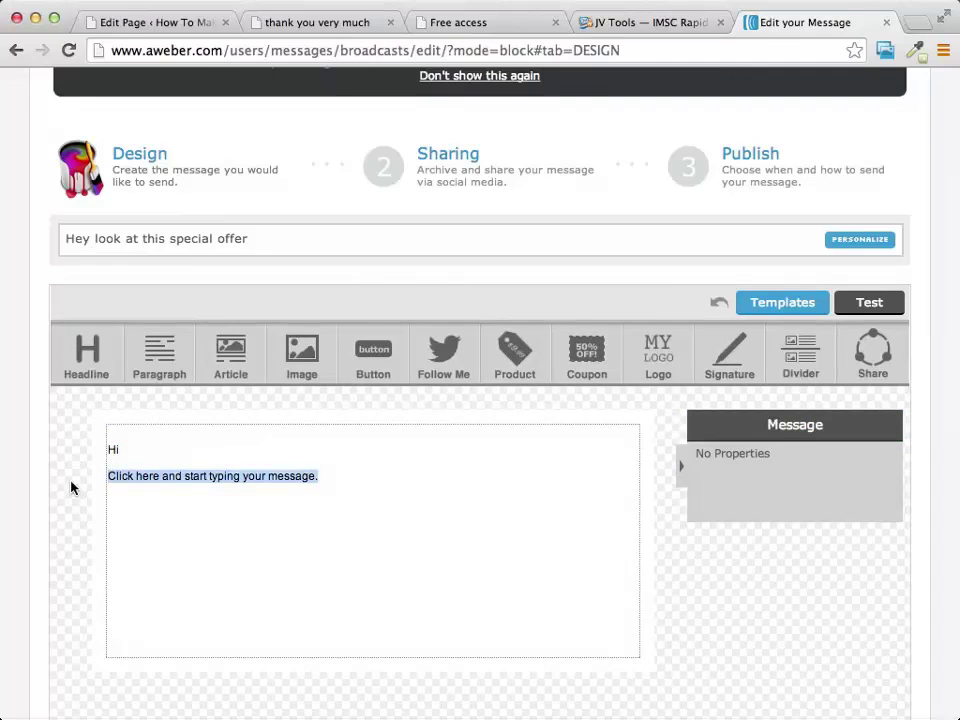
pyautogui.write('This is a promo message for a product in our niche.  Best wishes Mark')
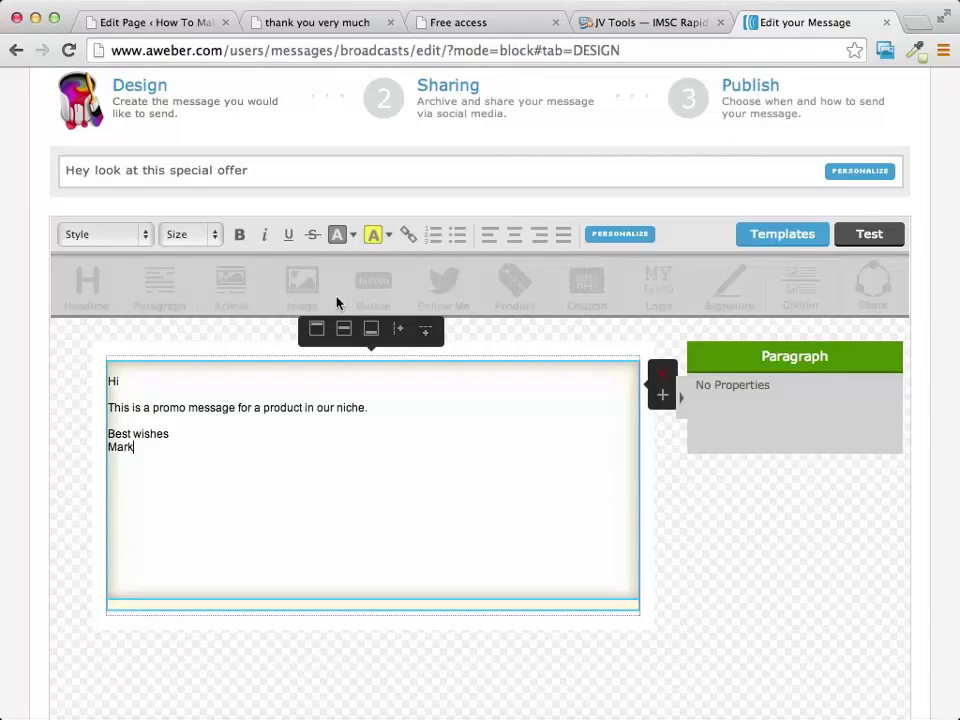
pyautogui.click(232, 433)
# - Check the finished broadcast message and continue to its sharing settings
pyautogui.scroll(-3, 700, 586)
pyautogui.scroll(-5, 701, 584)
pyautogui.scroll(5, 692, 575)
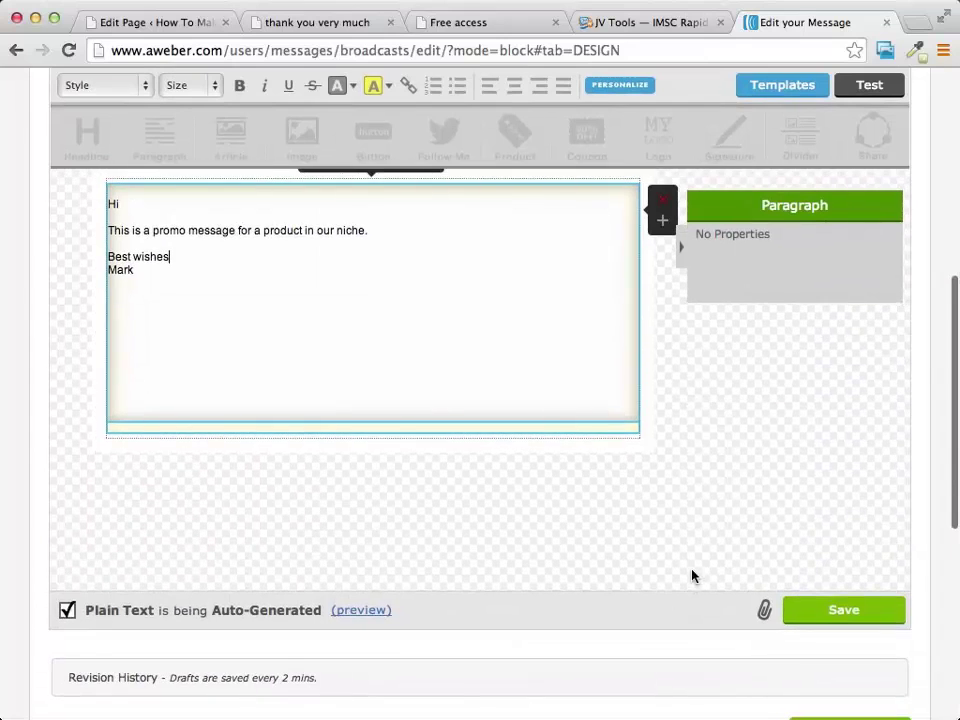
pyautogui.scroll(2, 352, 321)
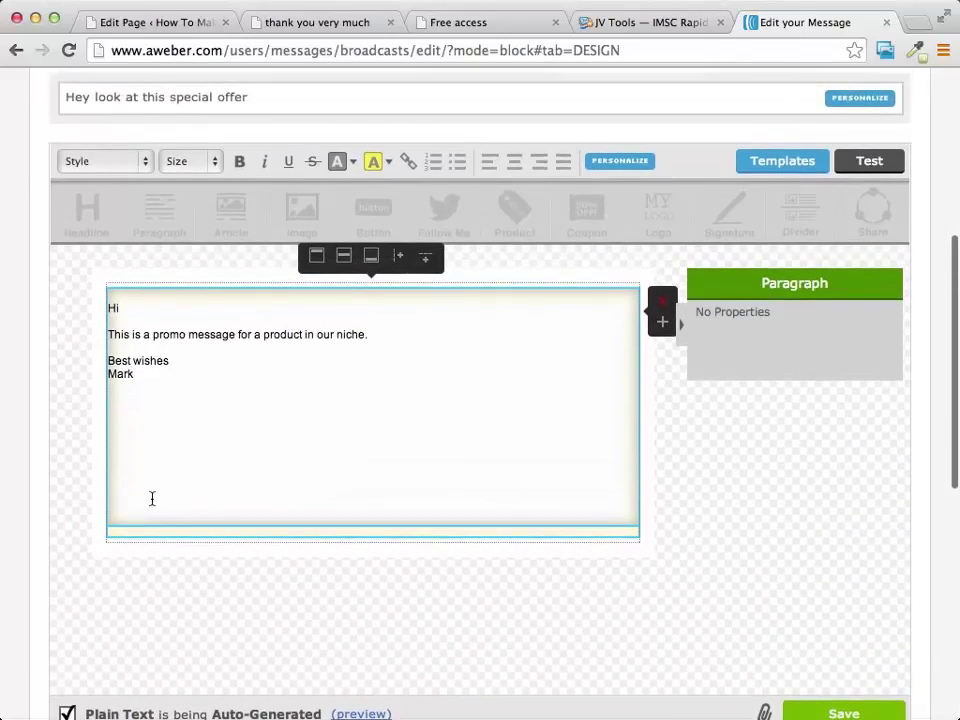
pyautogui.scroll(-2, 160, 505)
pyautogui.scroll(-3, 209, 497)
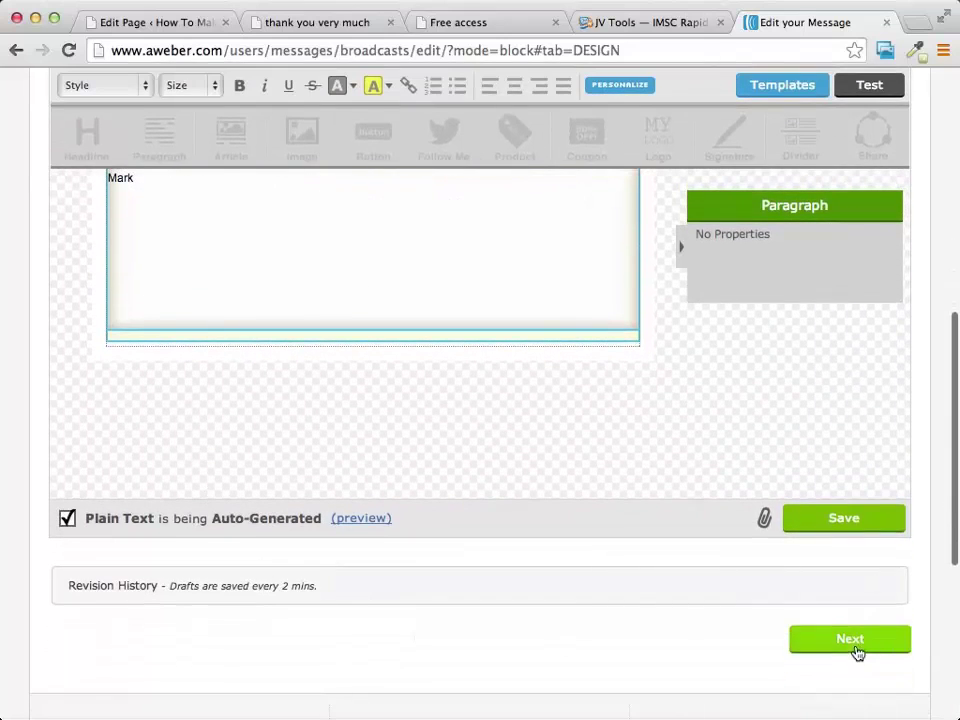
pyautogui.click(855, 648)
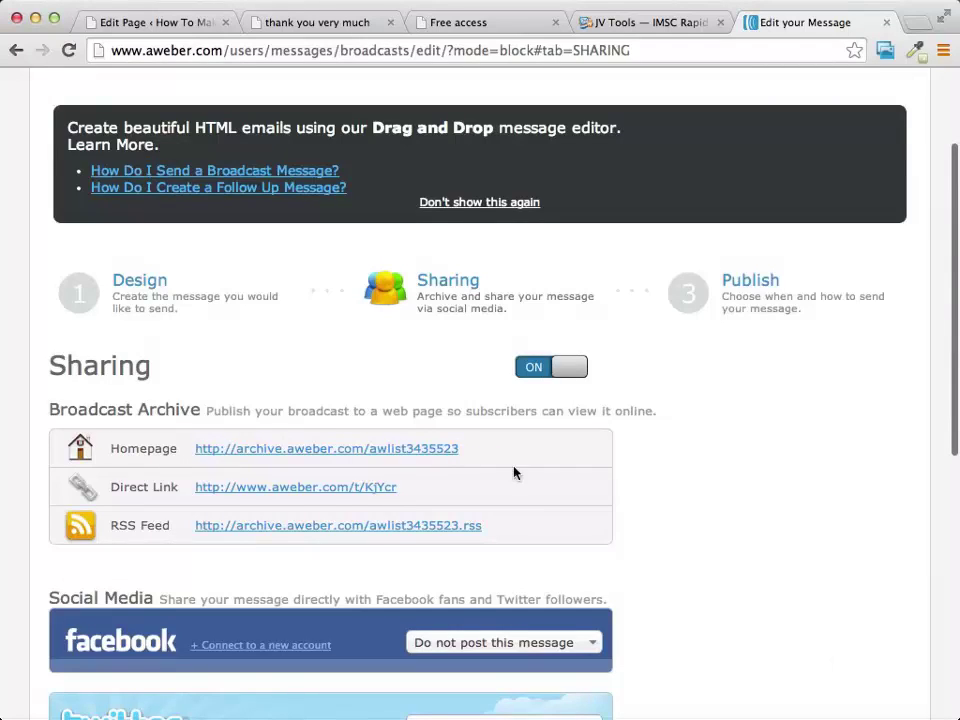
# - Review the broadcast archive and social media sharing options, leave them as they are, and continue to the publish settings
pyautogui.scroll(-4, 671, 514)
pyautogui.scroll(5, 671, 514)
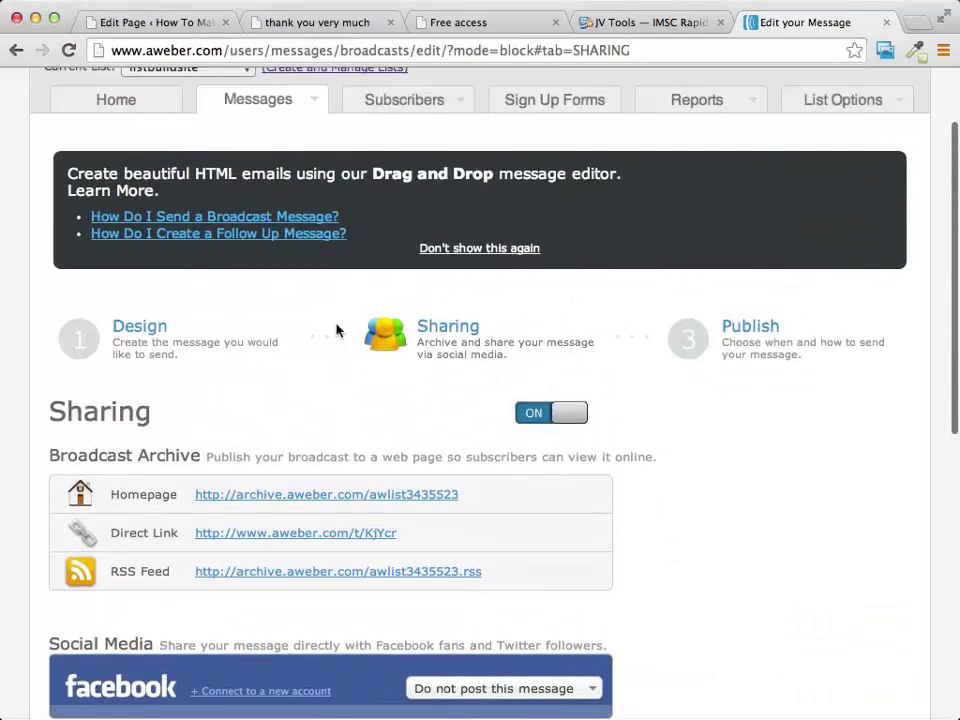
pyautogui.scroll(-3, 476, 357)
pyautogui.scroll(2, 476, 357)
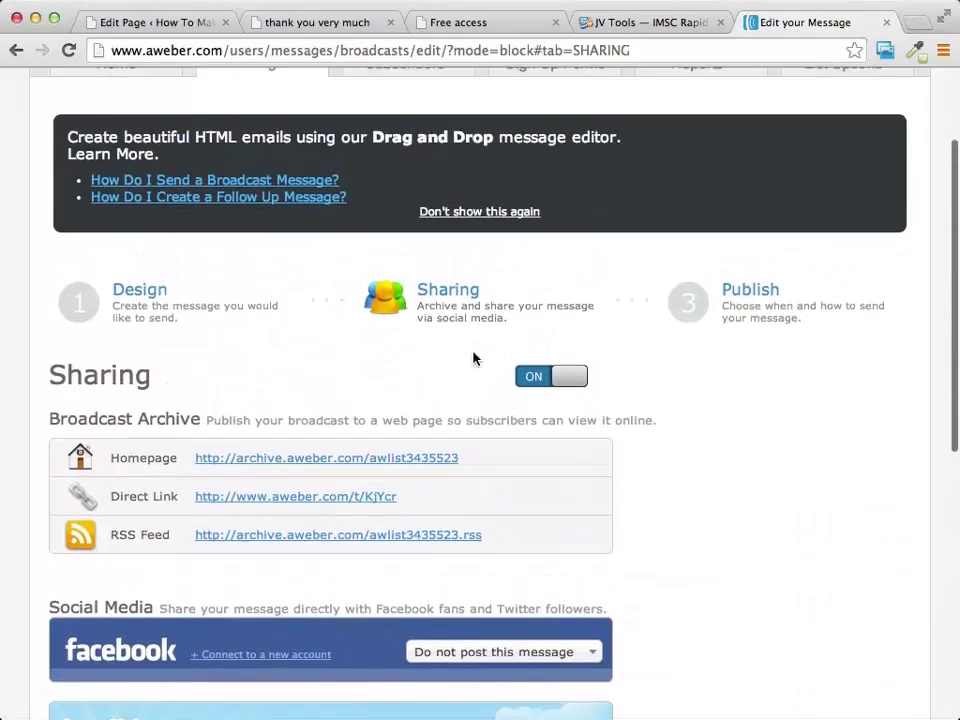
pyautogui.scroll(-1, 649, 424)
pyautogui.scroll(-3, 690, 276)
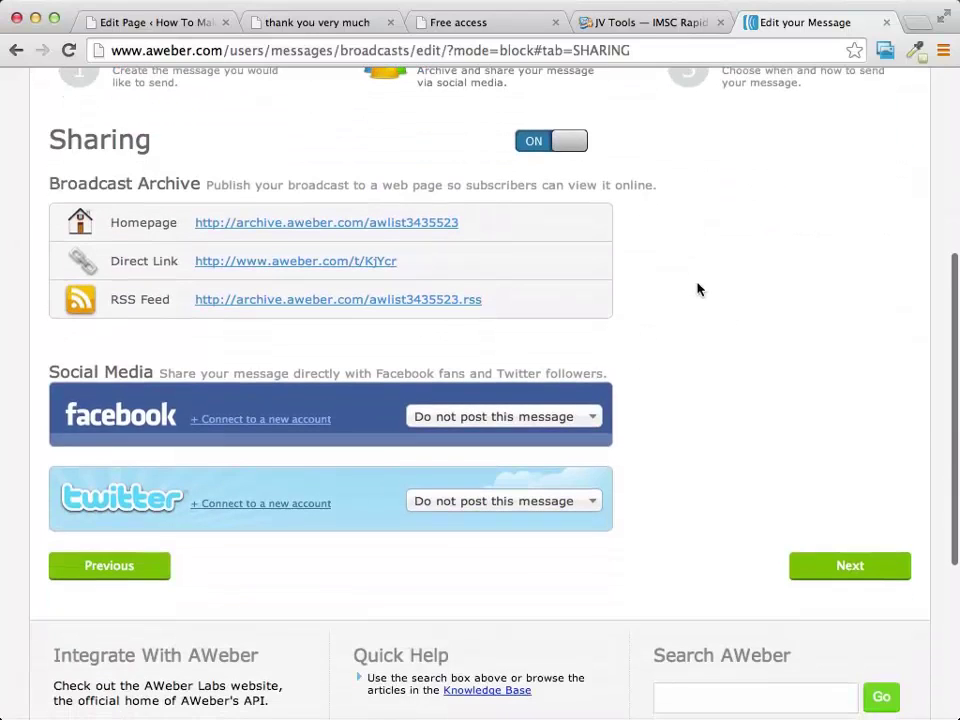
pyautogui.click(849, 565)
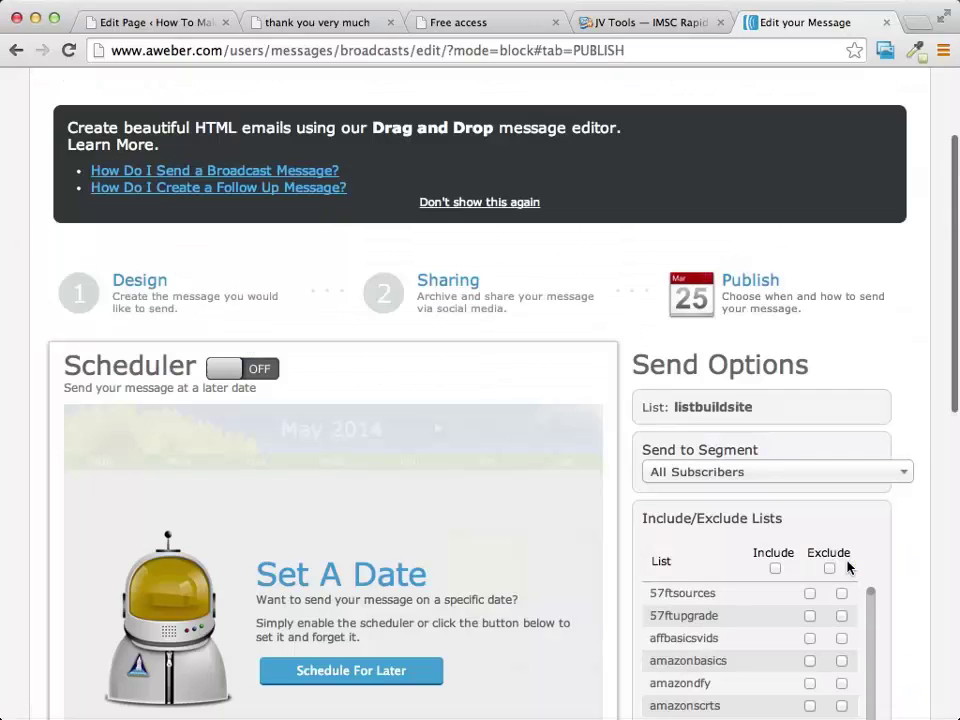
# - Enable the scheduler and set the broadcast's send date to May 17, 2014 at 12:00 am Eastern Time
pyautogui.scroll(-3, 542, 287)
pyautogui.scroll(5, 542, 287)
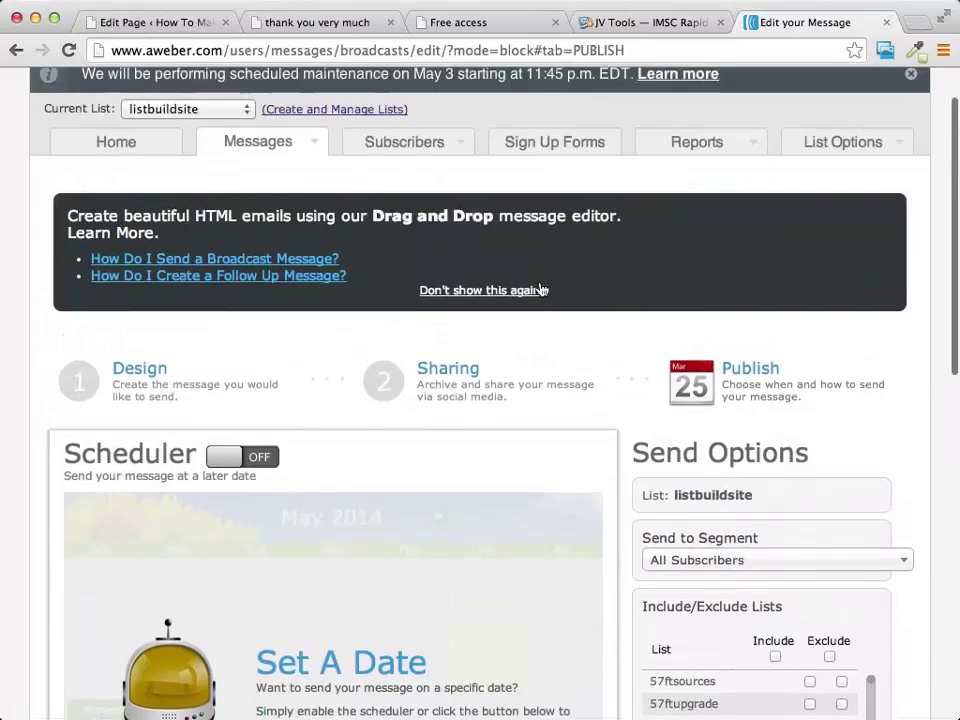
pyautogui.scroll(-5, 372, 360)
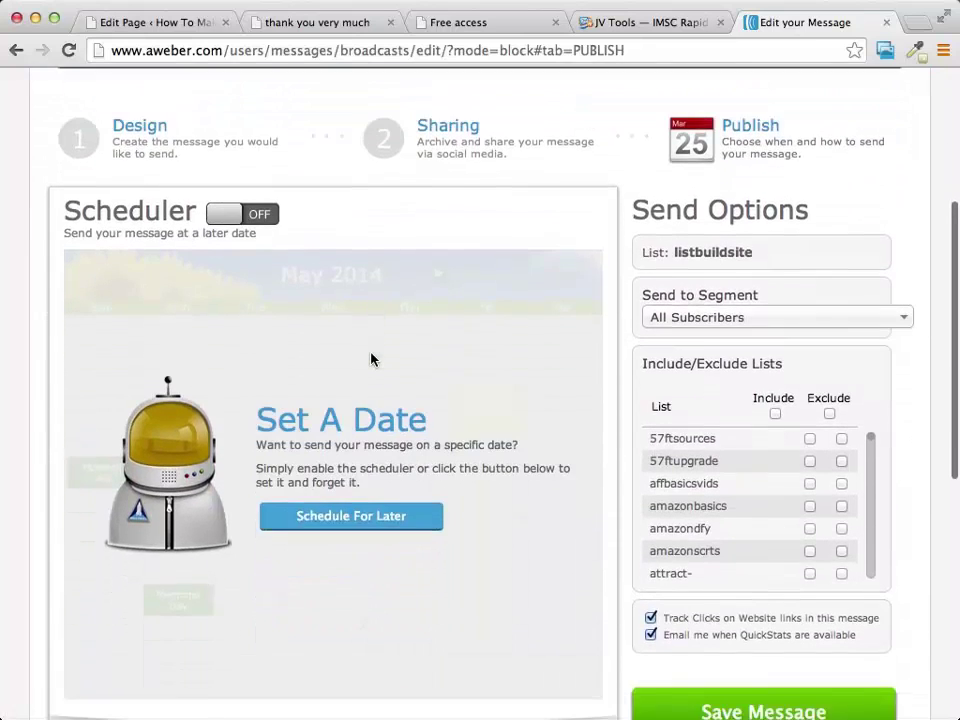
pyautogui.click(356, 498)
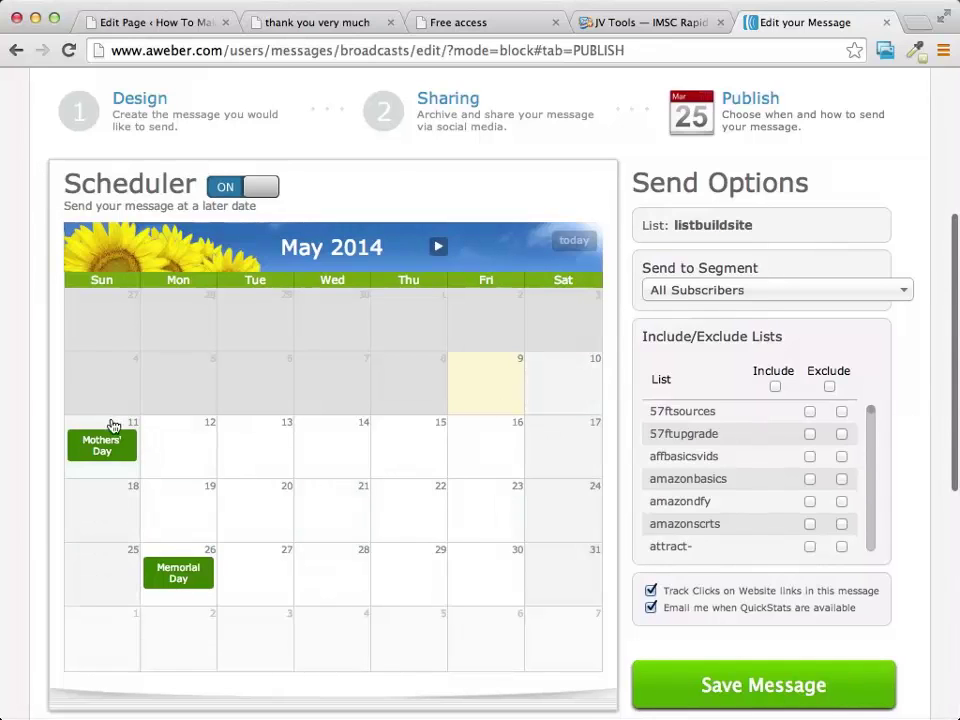
pyautogui.click(540, 450)
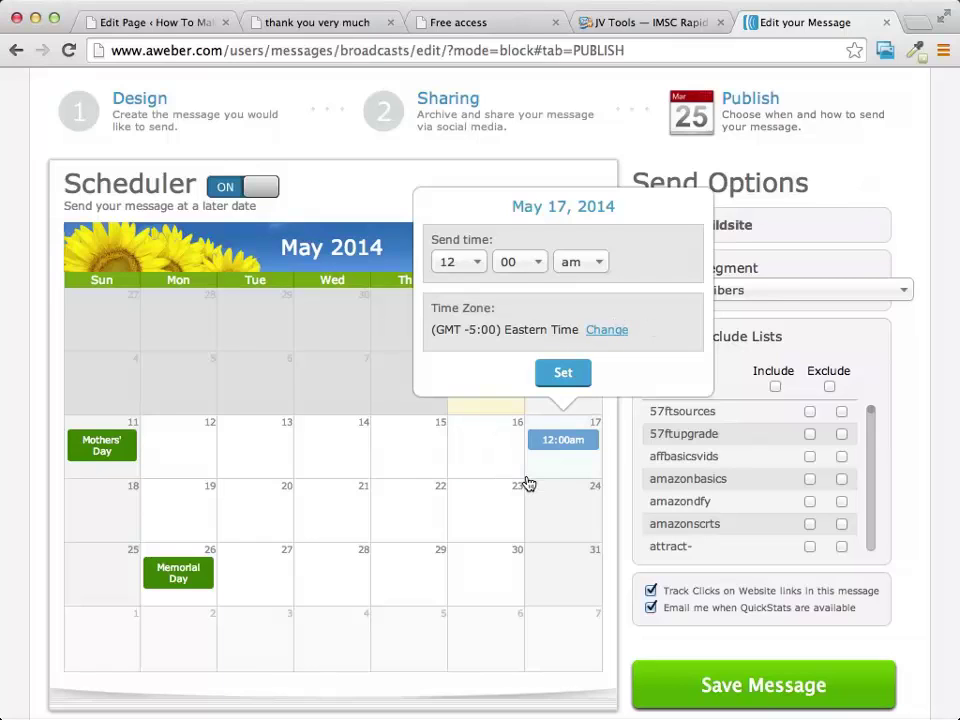
pyautogui.click(561, 375)
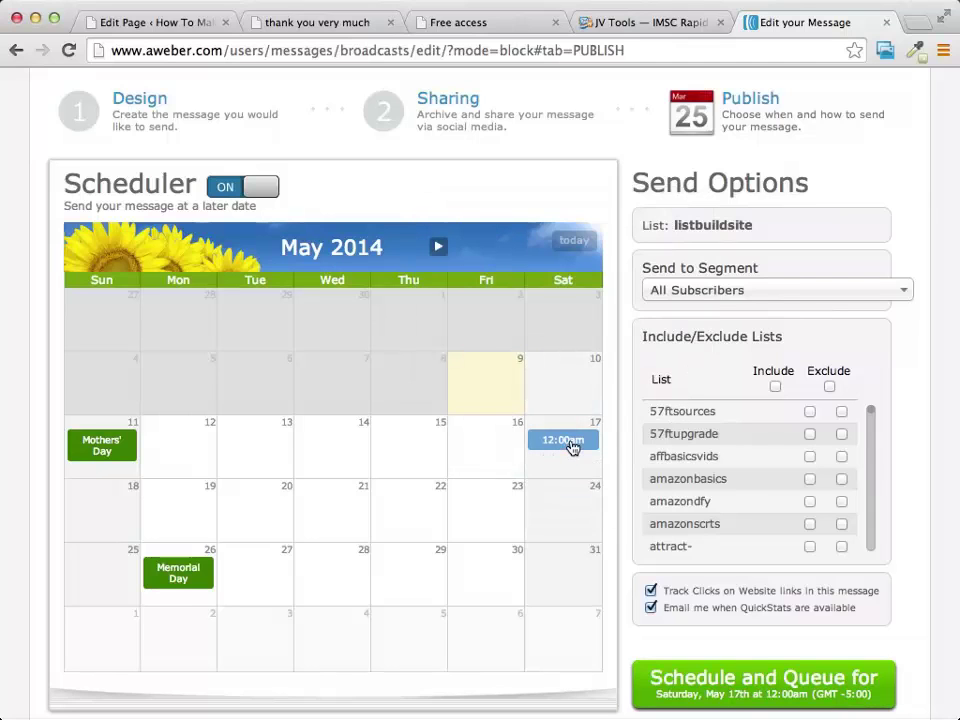
pyautogui.scroll(-3, 891, 424)
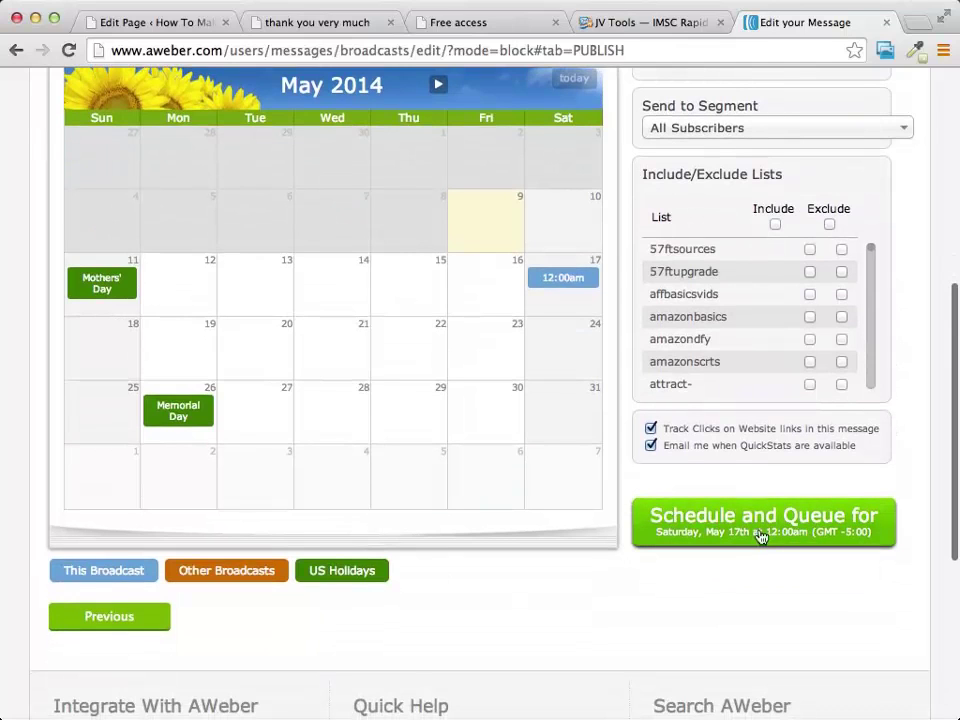
# - Review the send options, keep click tracking and QuickStats emails enabled, and queue the broadcast for Saturday, May 17th at 12:00am
pyautogui.scroll(5, 731, 603)
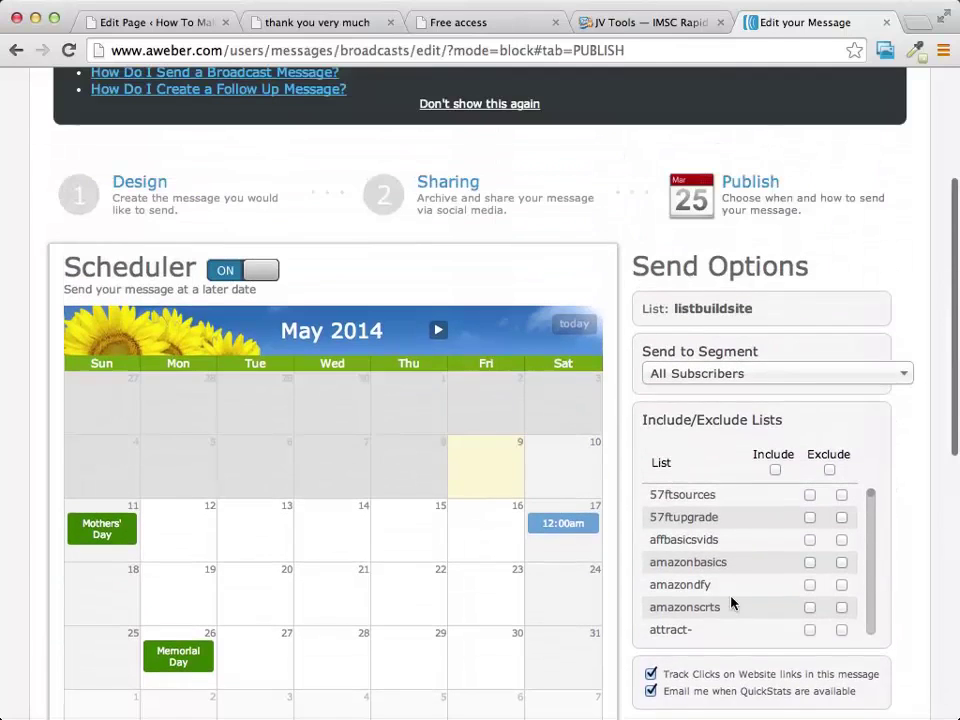
pyautogui.scroll(-10, 733, 602)
pyautogui.scroll(-6, 917, 638)
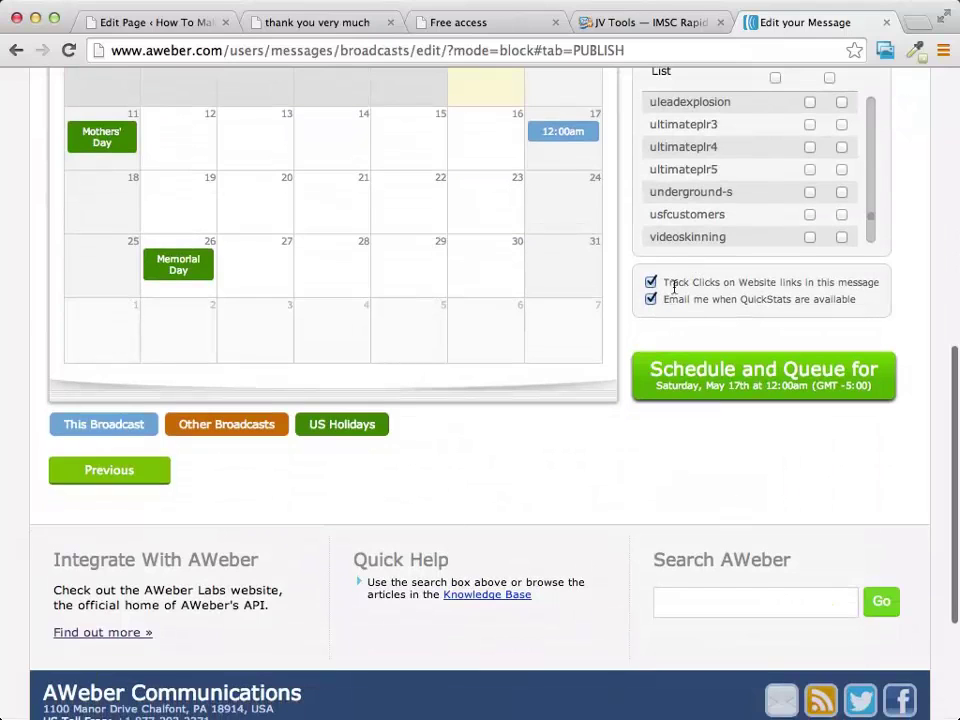
pyautogui.click(700, 286)
pyautogui.click(688, 286)
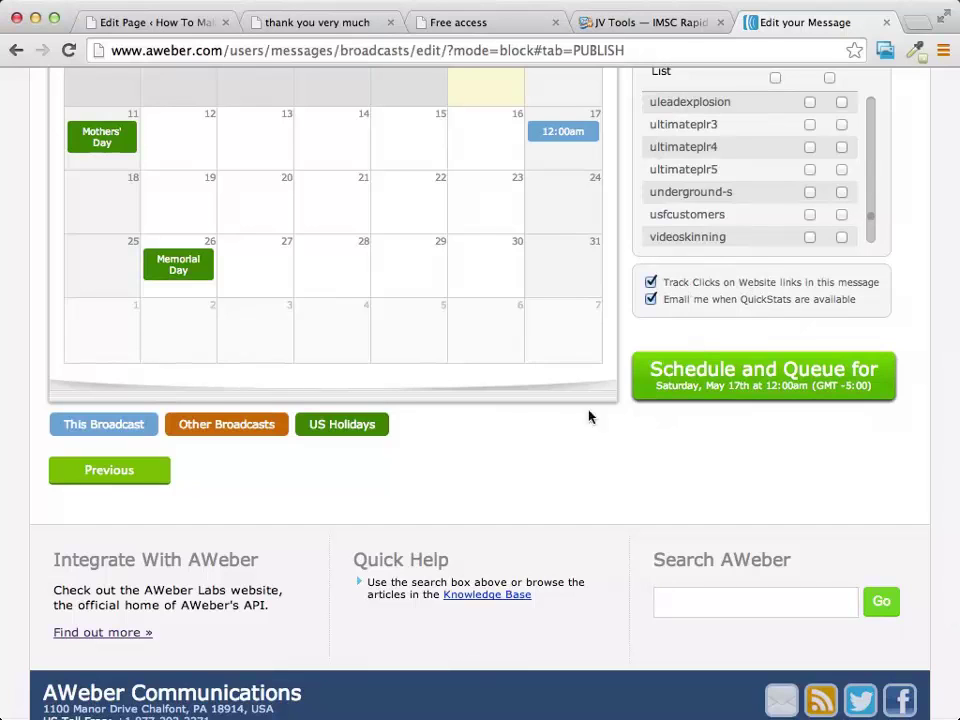
pyautogui.click(845, 382)
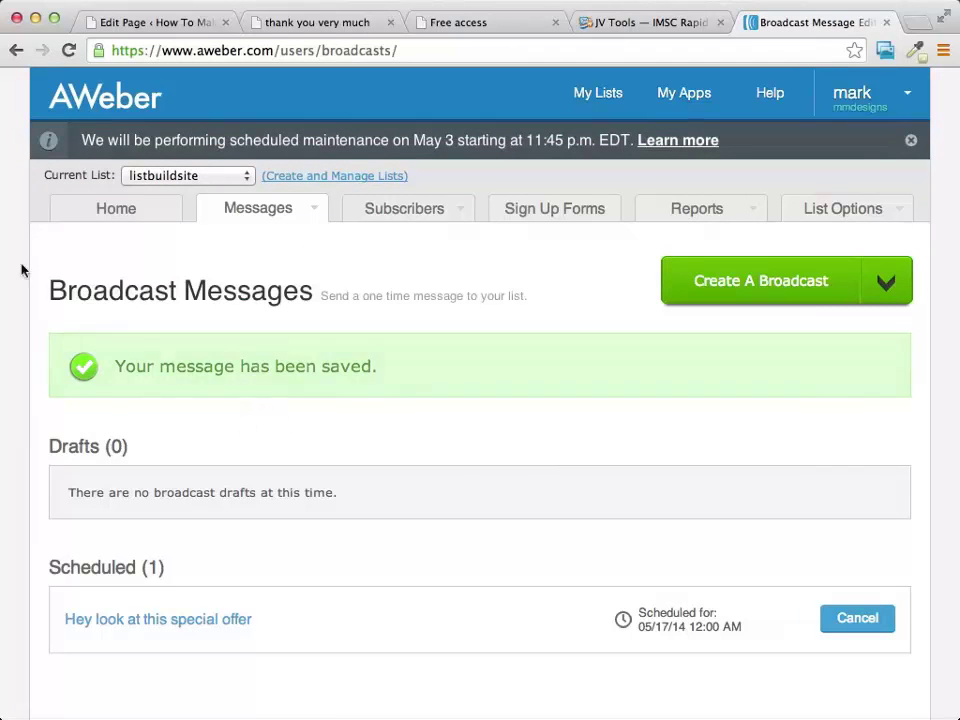
# - Cancel the scheduled broadcast "Hey look at this special offer"
pyautogui.scroll(-1, 520, 341)
pyautogui.scroll(-4, 520, 341)
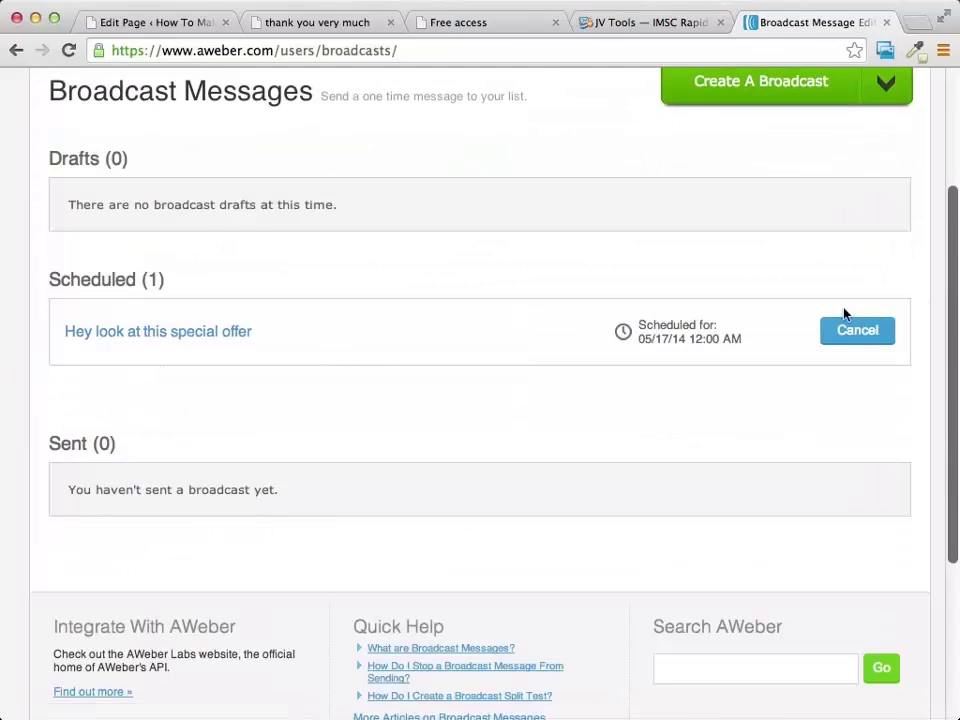
pyautogui.click(868, 332)
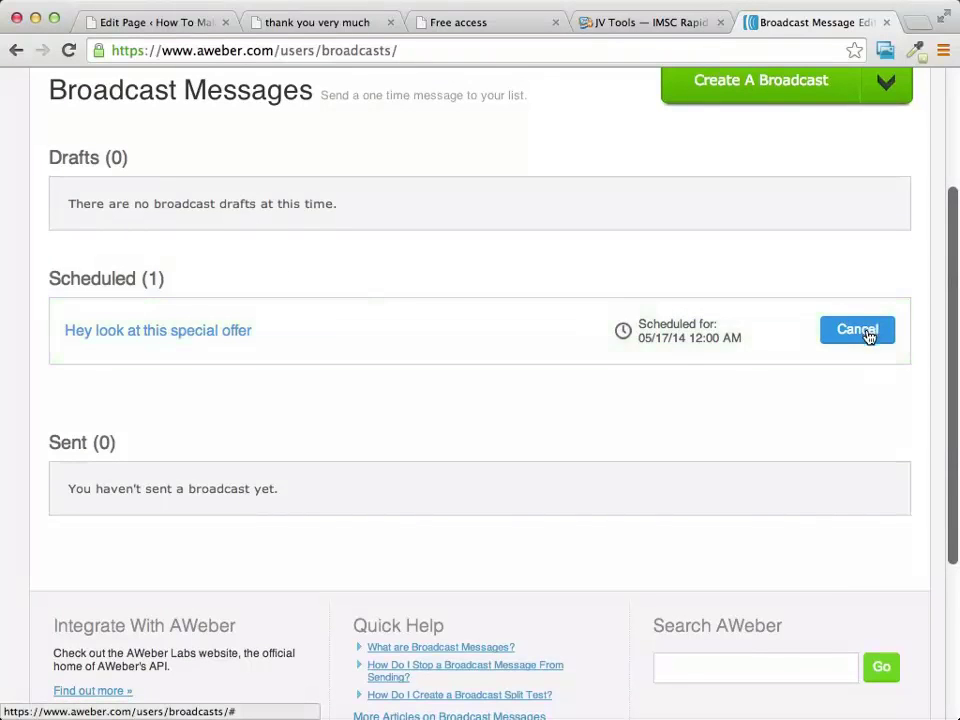